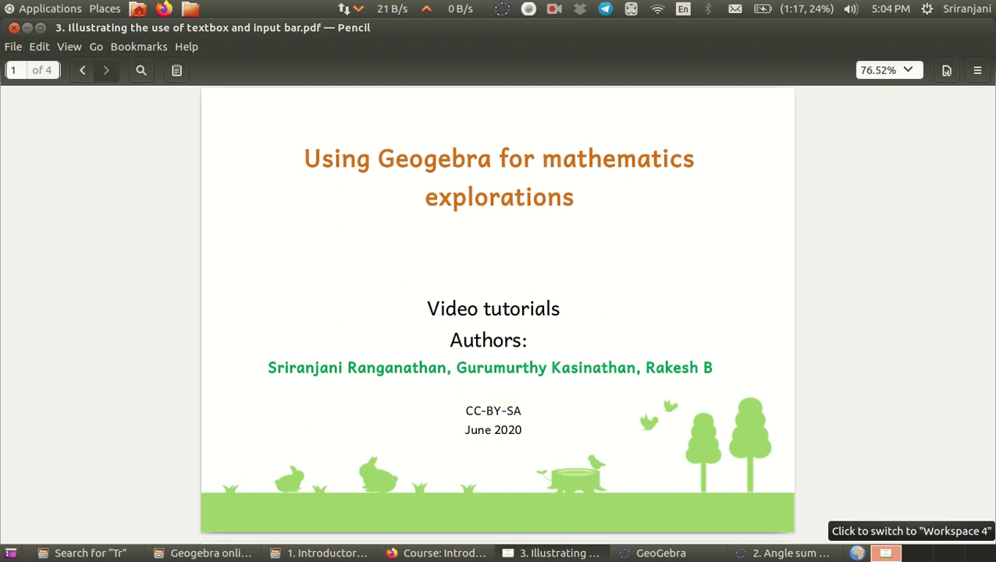
Read the presentation up to the slide on text box and input bar, and view the angle sum property construction in GeoGebra.
key(Page_Down)
key(Page_Down)
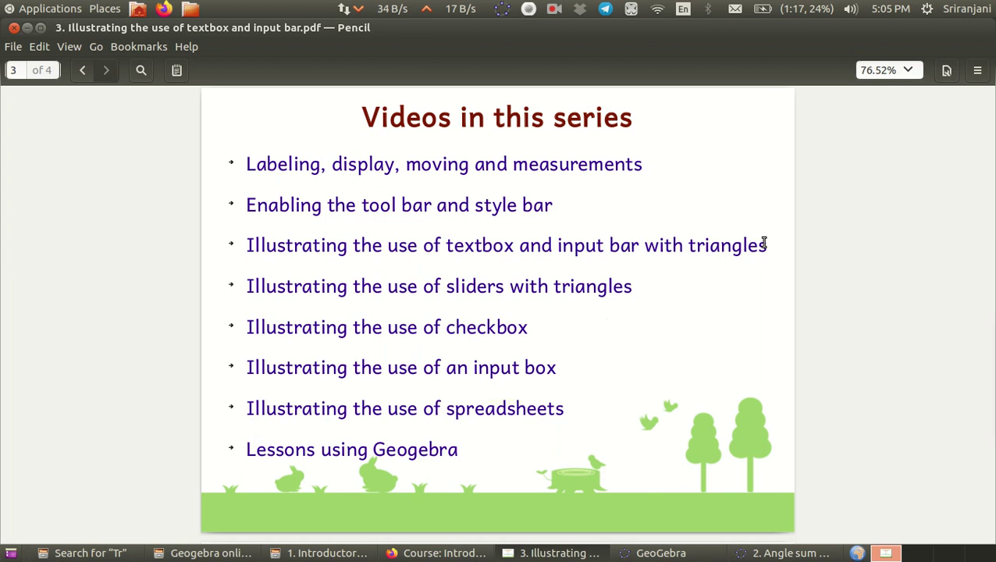
scroll(764, 244, down, 2)
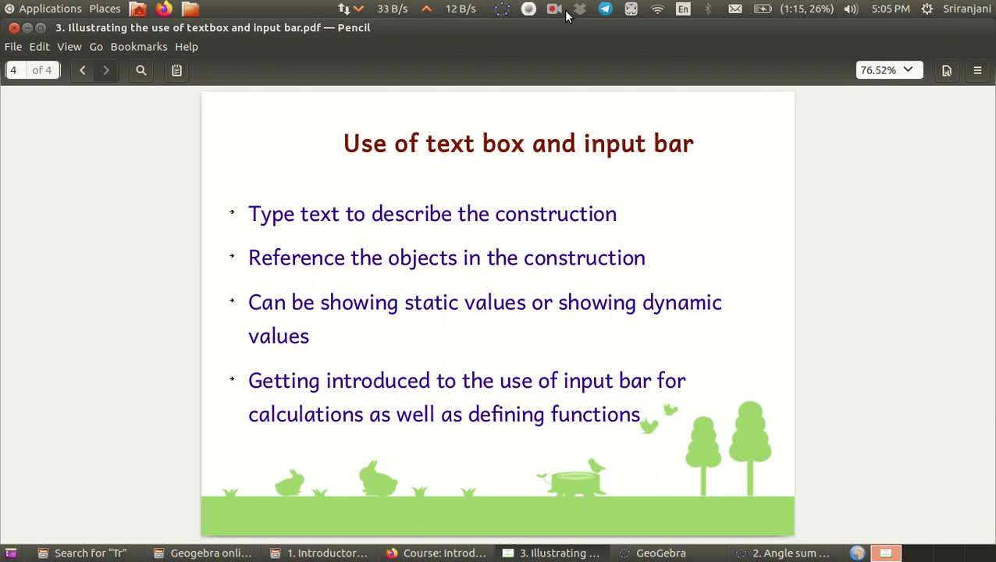
click(803, 554)
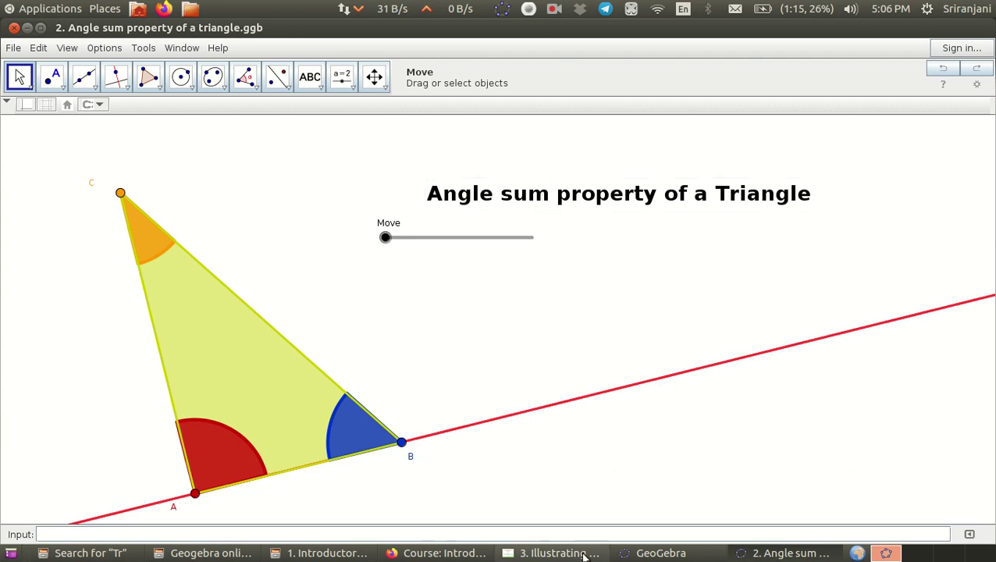
In the other GeoGebra window with plain triangle ABC, measure the angle at vertex B and move its label clear of the arc.
click(644, 552)
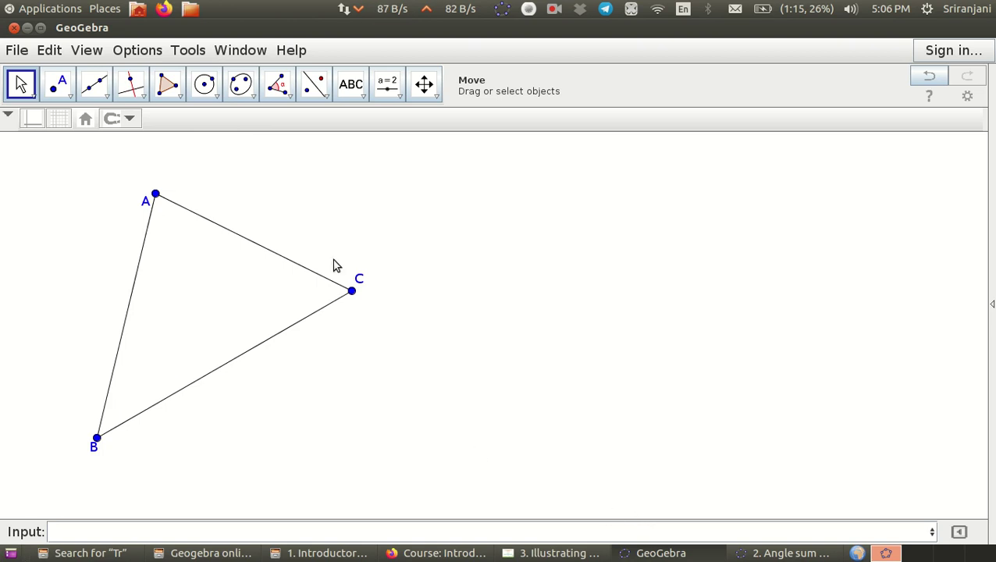
click(277, 86)
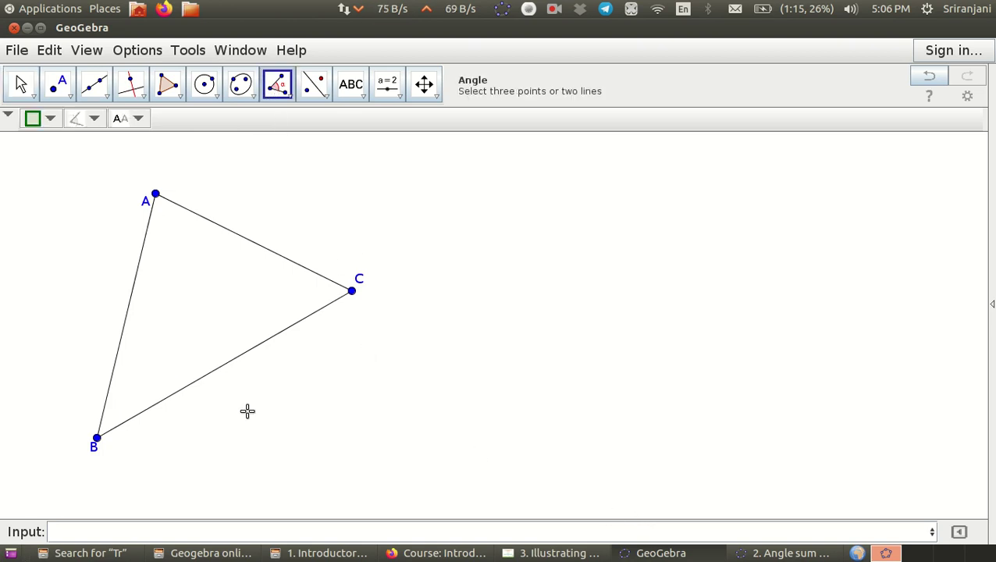
click(352, 292)
click(96, 439)
click(155, 195)
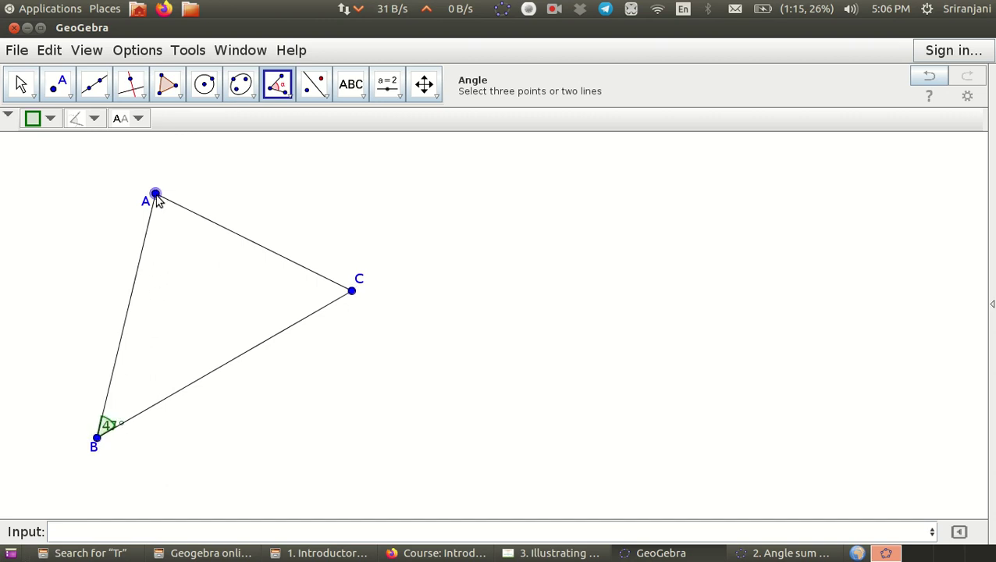
key(Escape)
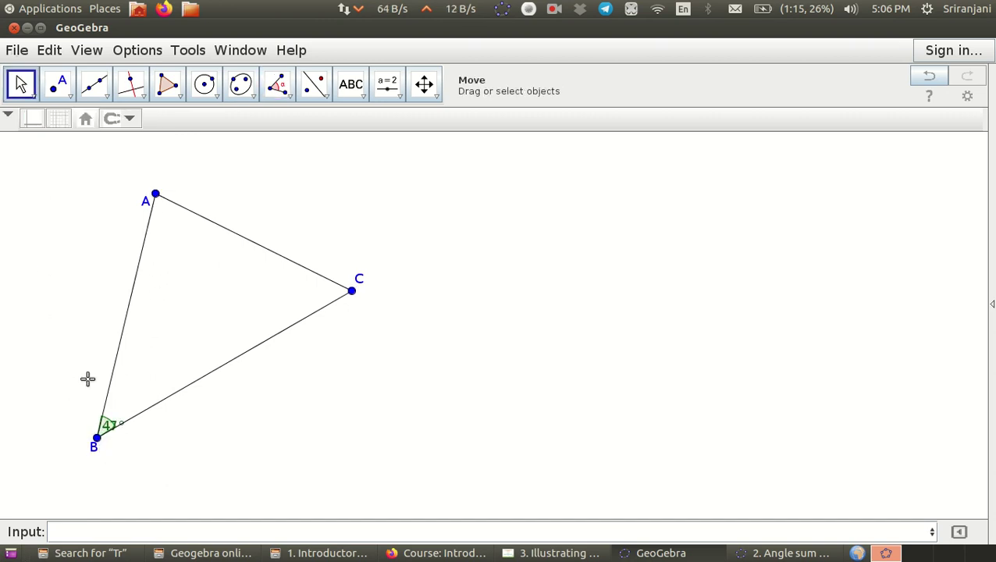
drag(109, 421, 122, 443)
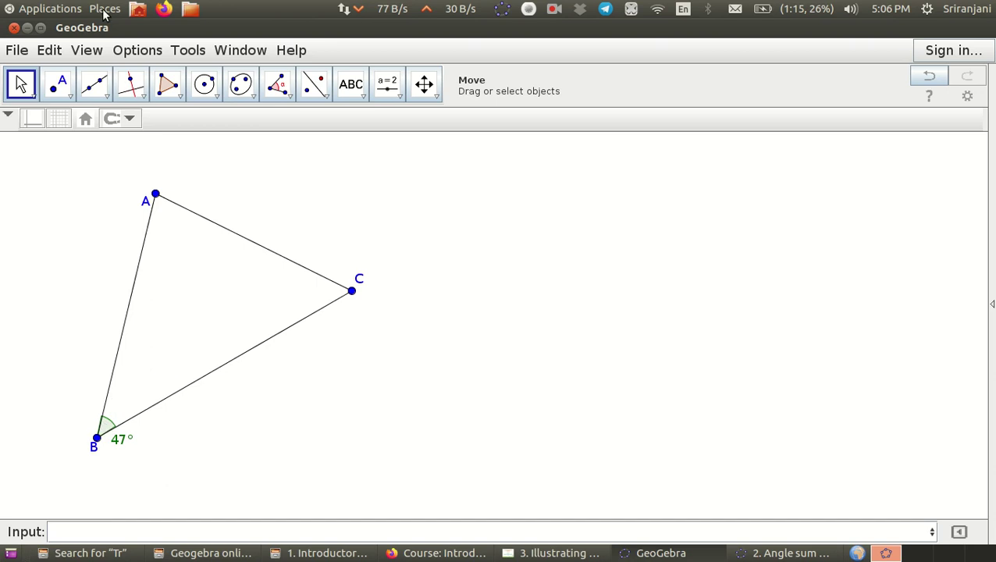
Measure the interior angles of the triangle at vertices A and C with the Angle tool.
click(279, 87)
click(97, 436)
click(155, 194)
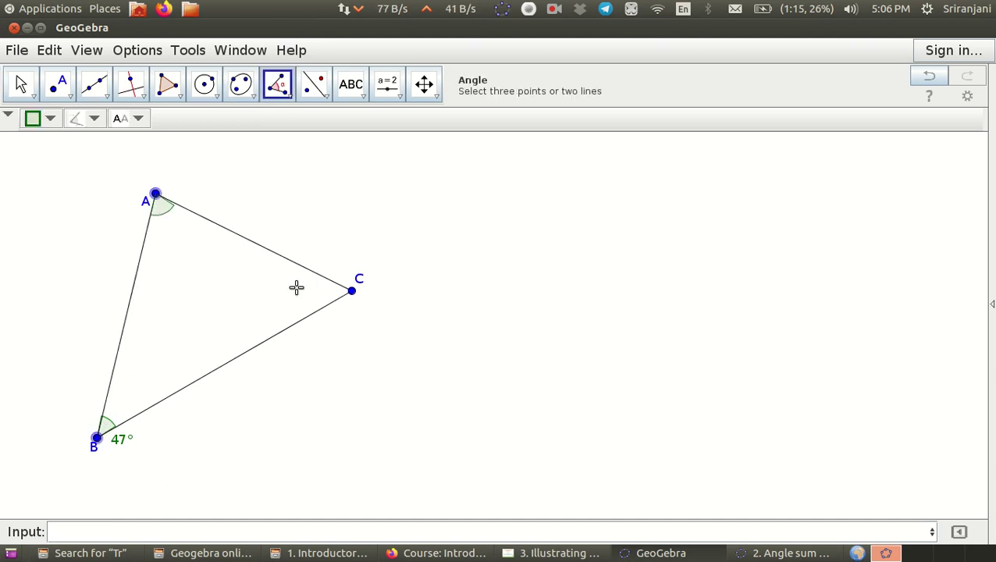
click(351, 292)
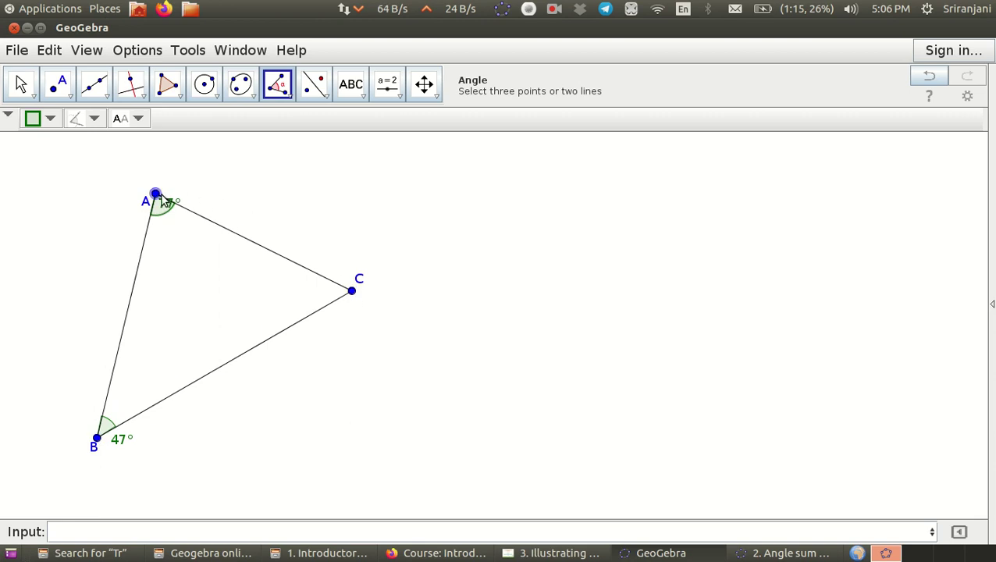
click(351, 293)
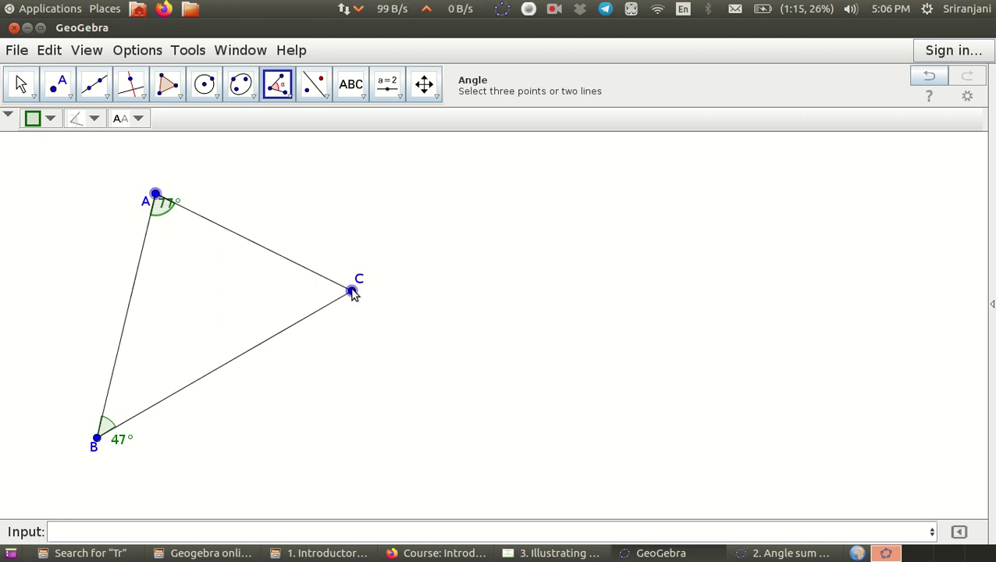
click(96, 439)
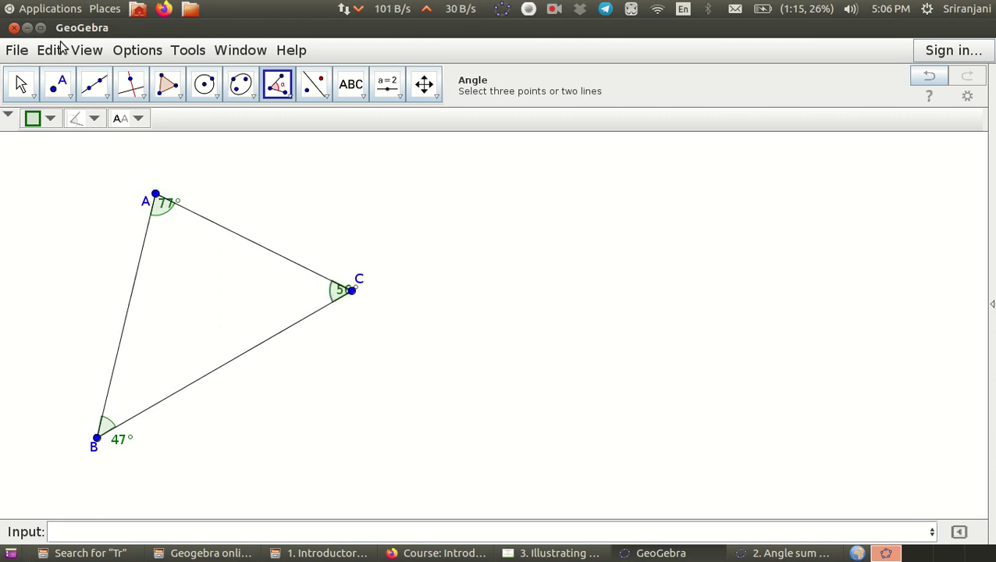
Move the angle labels at vertices A and C outside the triangle so they clear their arcs.
click(25, 78)
mouse_move(166, 201)
mouse_down()
mouse_move(168, 209)
mouse_move(183, 194)
mouse_up()
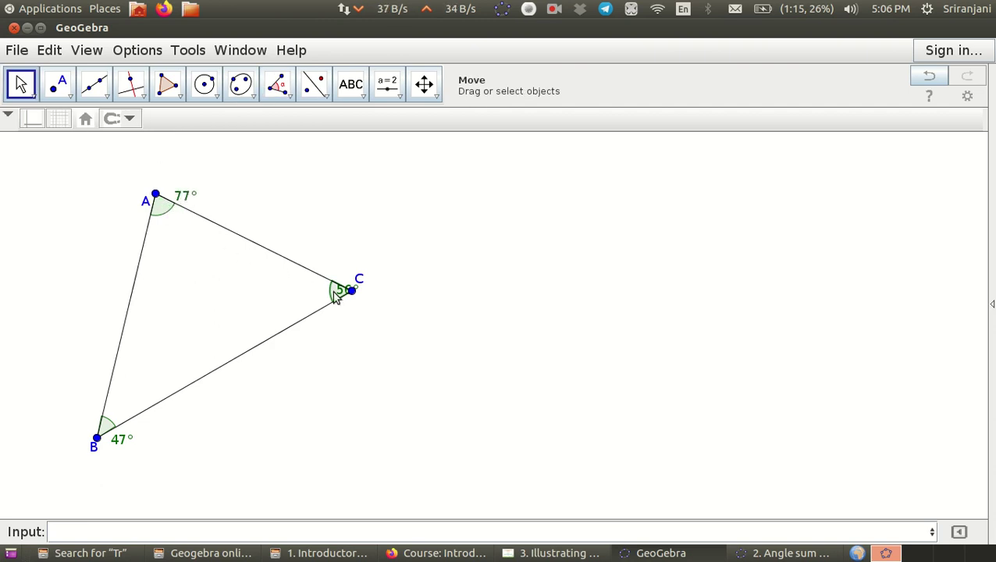
drag(335, 295, 340, 310)
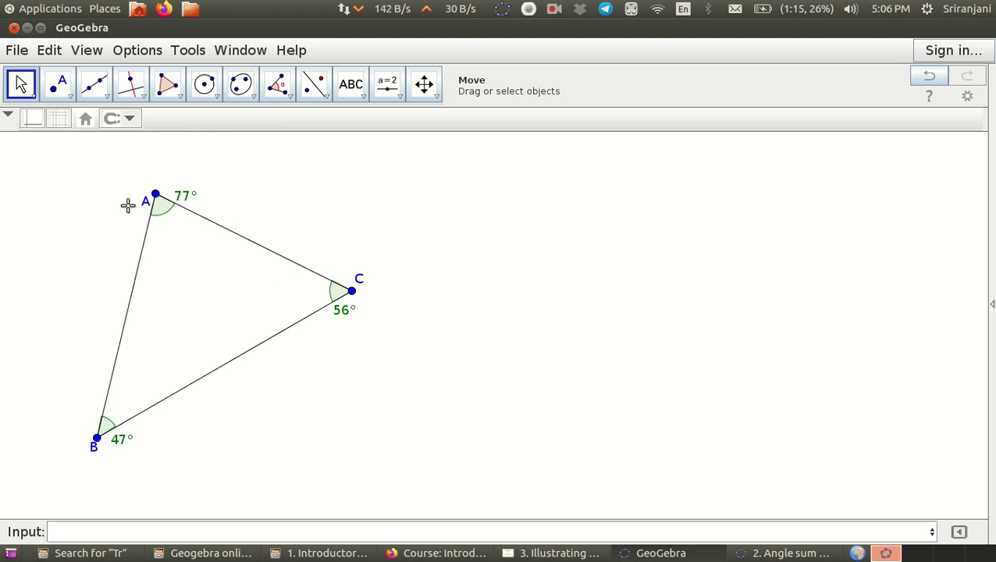
Change the colour of the angle at vertex A to pinkish red in its object properties.
right_click(165, 209)
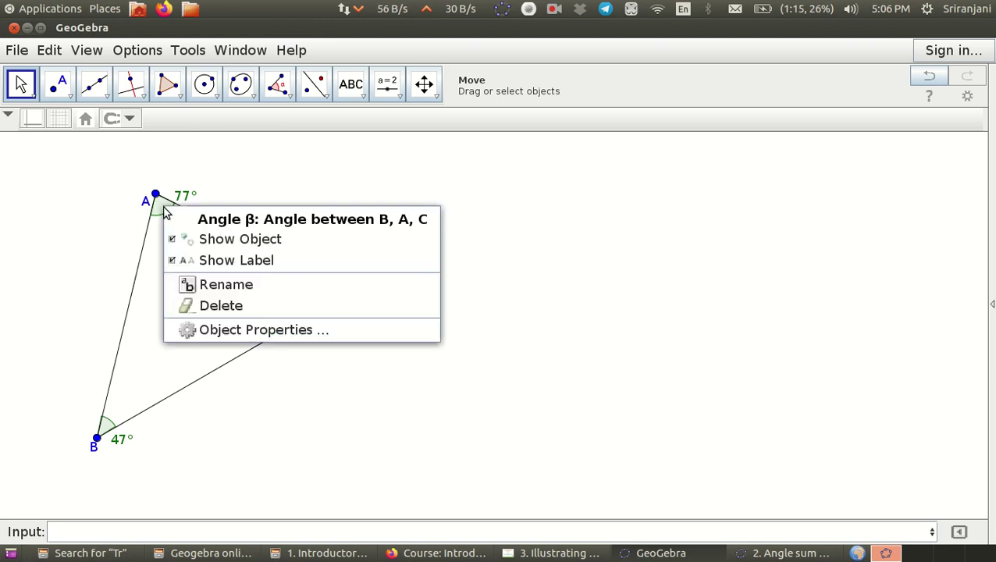
click(250, 331)
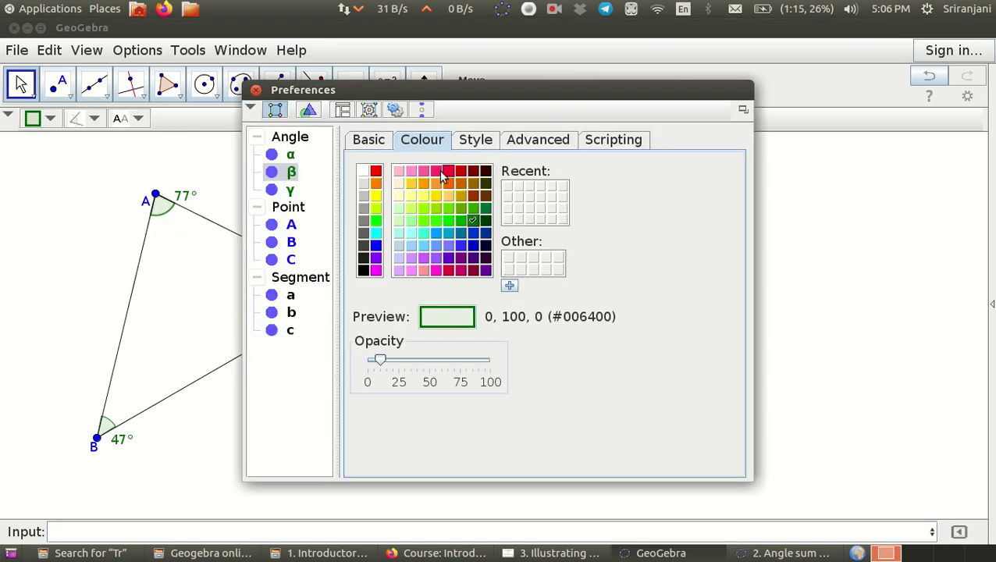
click(439, 174)
click(255, 90)
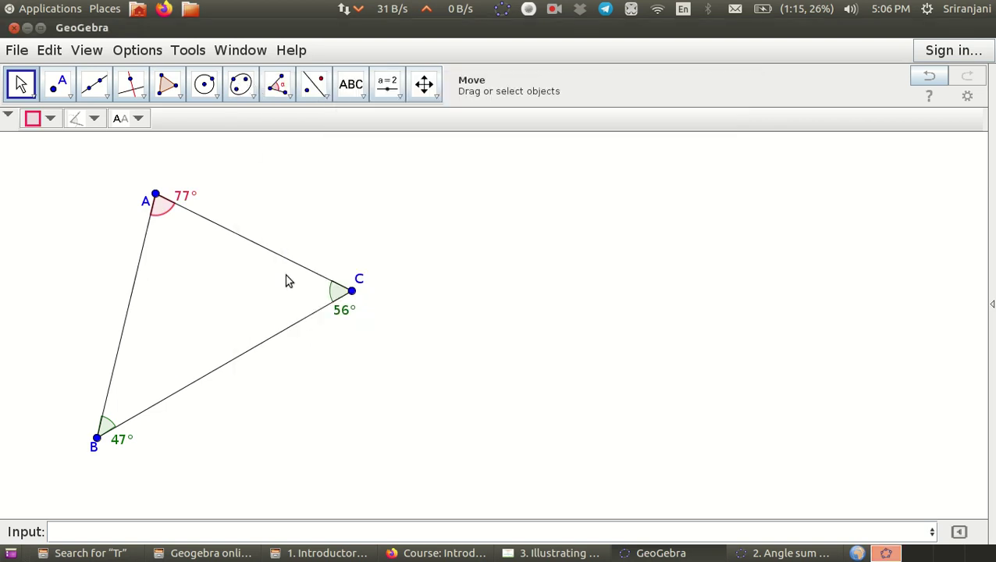
Change the colour of the angle at vertex C to orange in its object properties.
drag(340, 294, 337, 299)
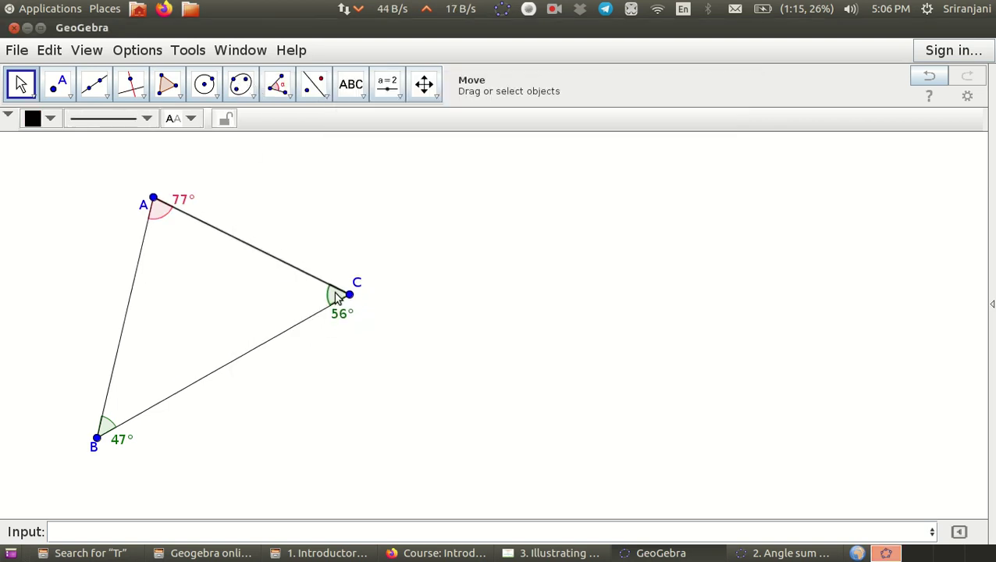
right_click(337, 296)
click(376, 417)
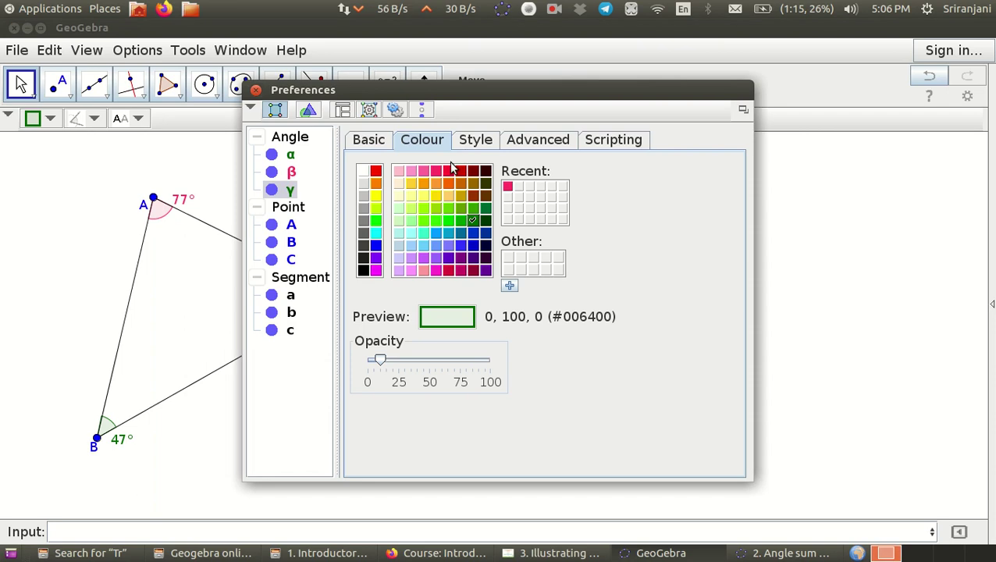
click(426, 183)
click(255, 90)
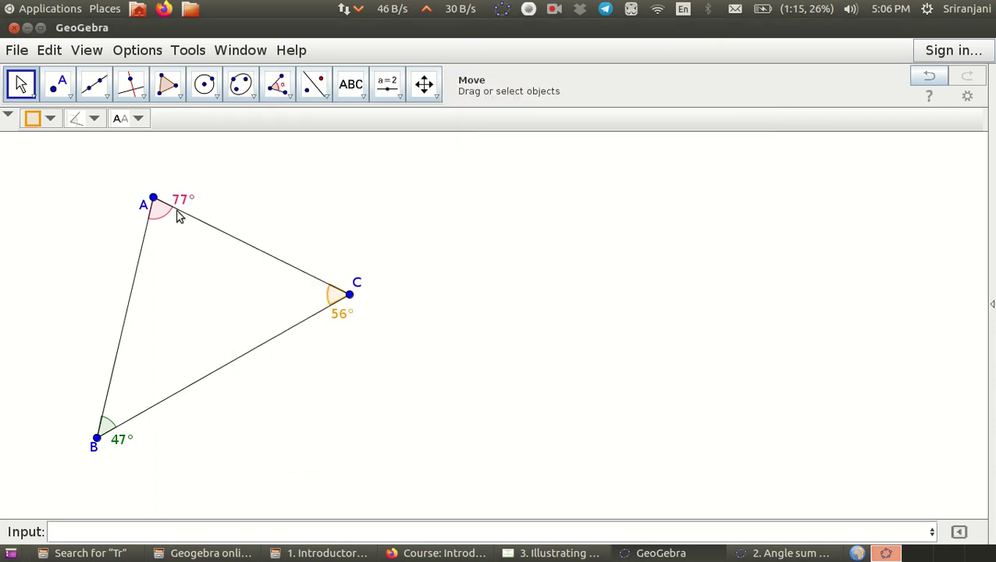
Change the colour of the angle at vertex B to blue (0, 153, 255) in its object properties.
right_click(108, 422)
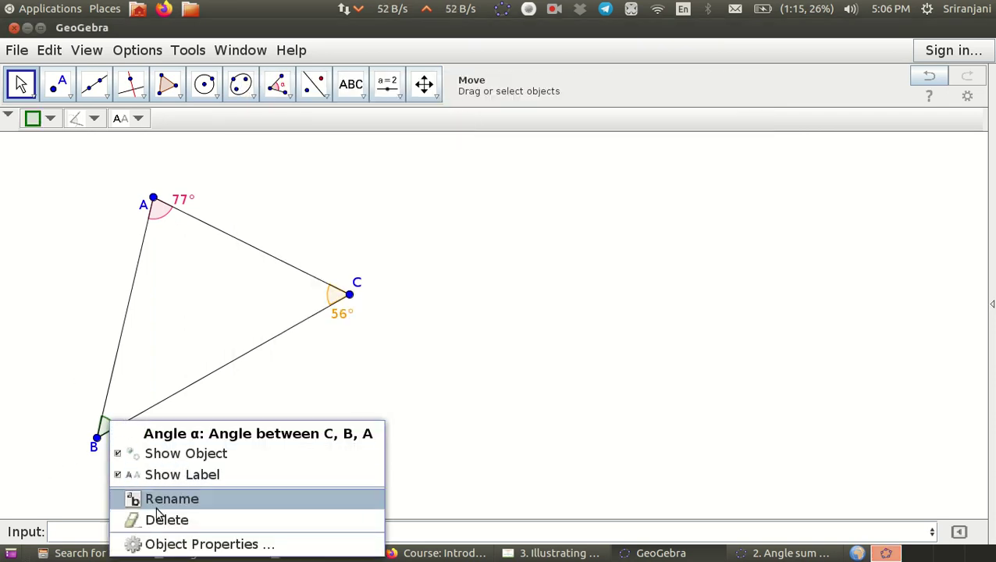
click(155, 544)
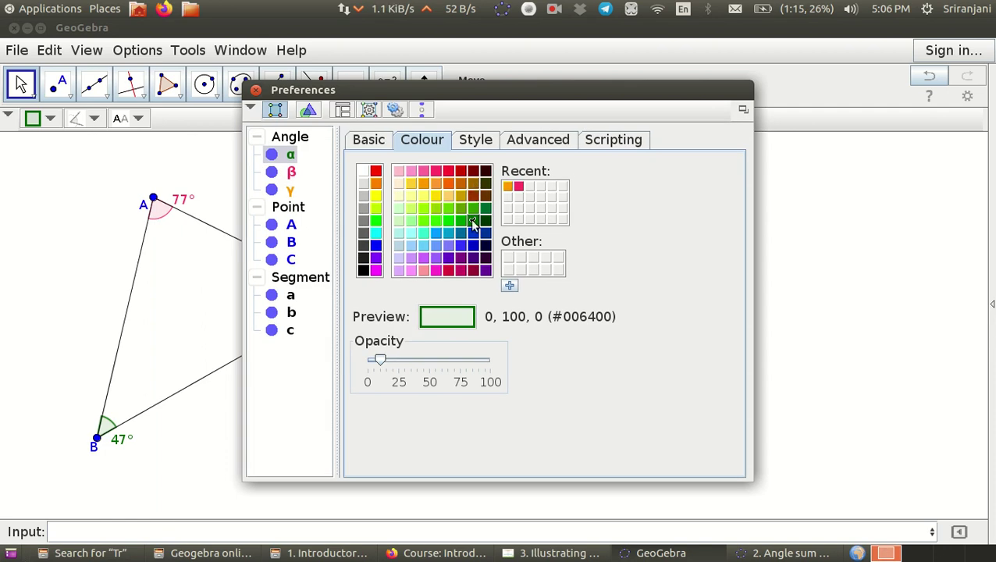
click(435, 232)
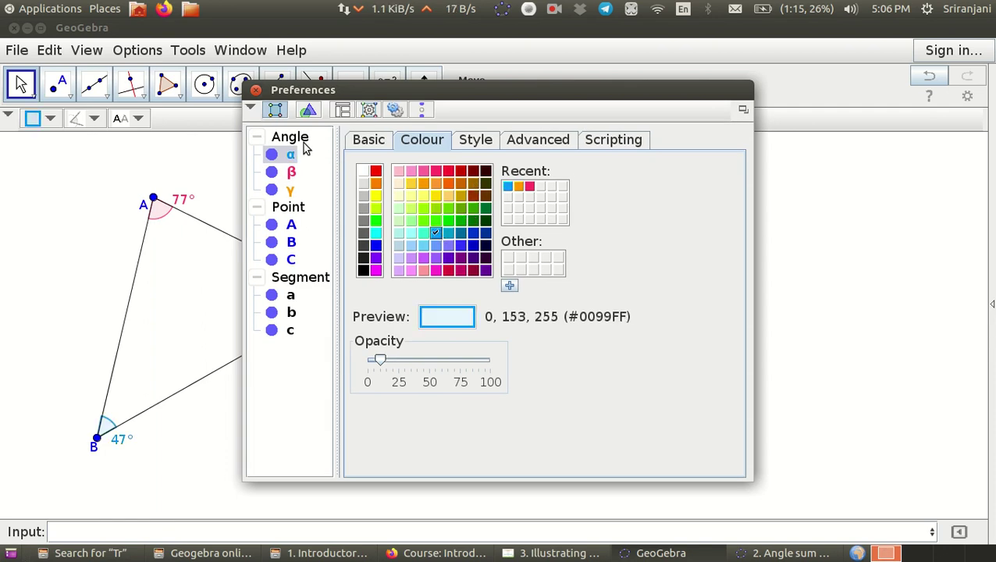
click(255, 90)
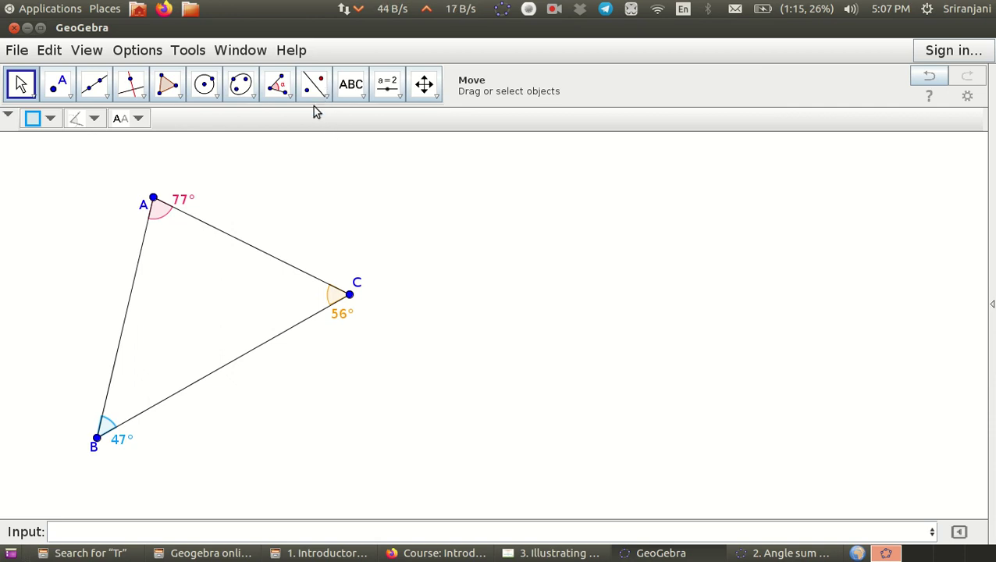
Add the text "Sum of angles in a triangle = 180°" beside the triangle, inserting the degree sign from the basic symbols.
click(362, 97)
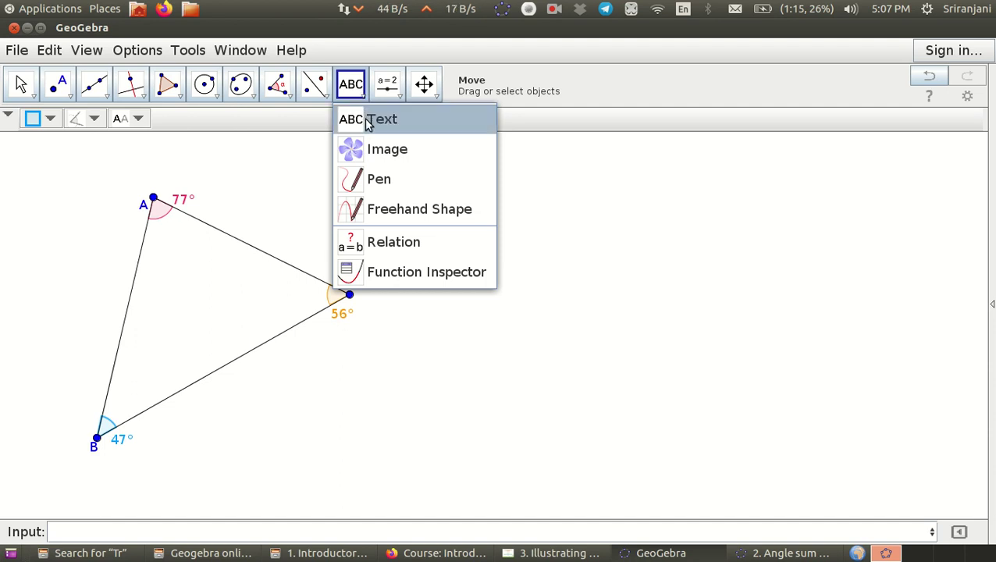
click(368, 119)
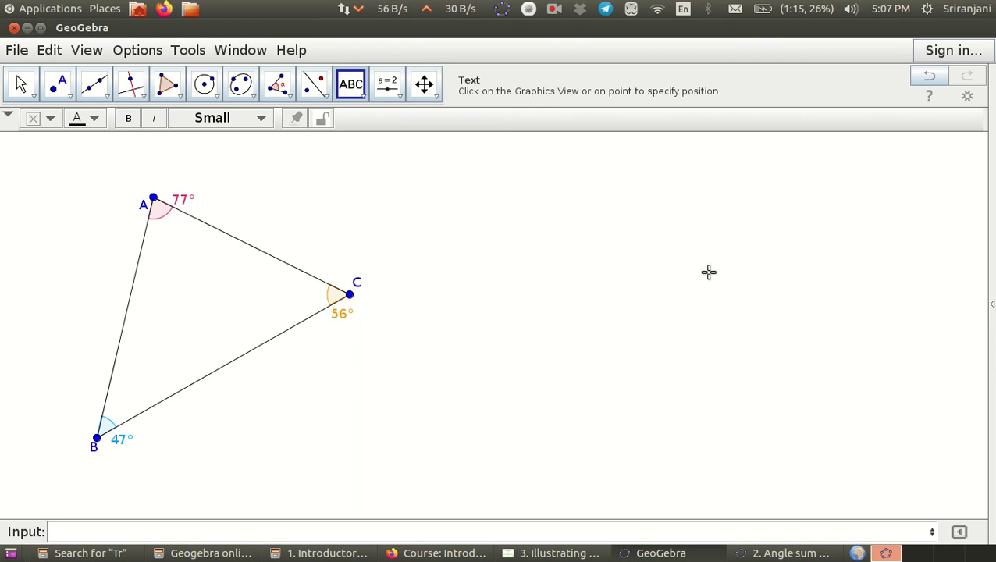
click(589, 228)
text(Sum of angle s in a triangle = 180)
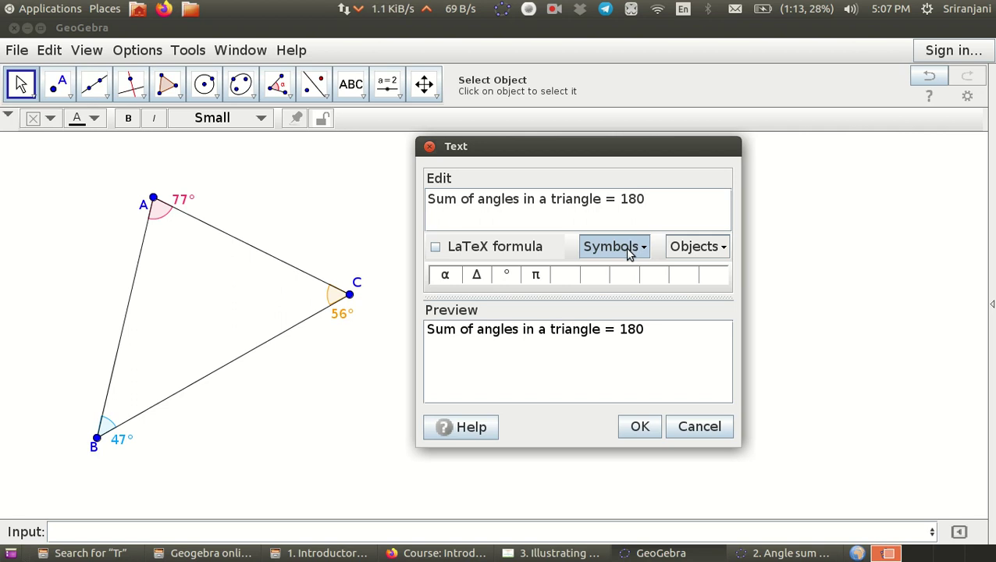
click(630, 254)
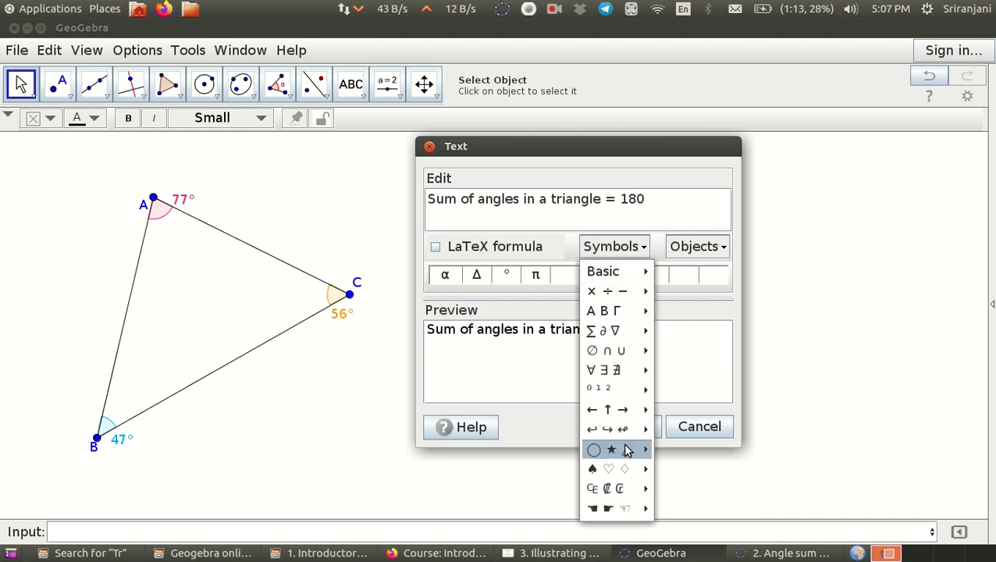
mouse_move(628, 394)
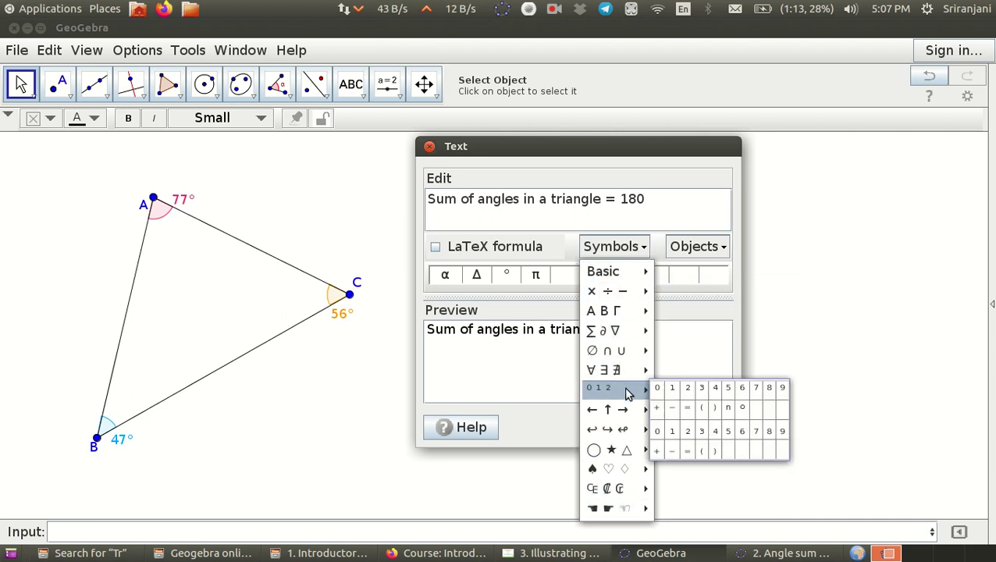
mouse_move(628, 282)
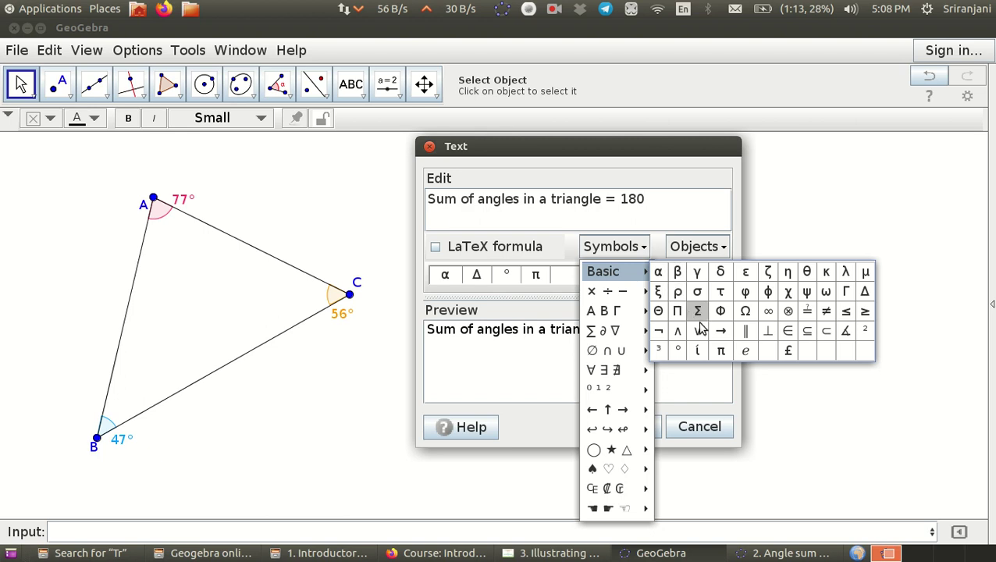
click(679, 351)
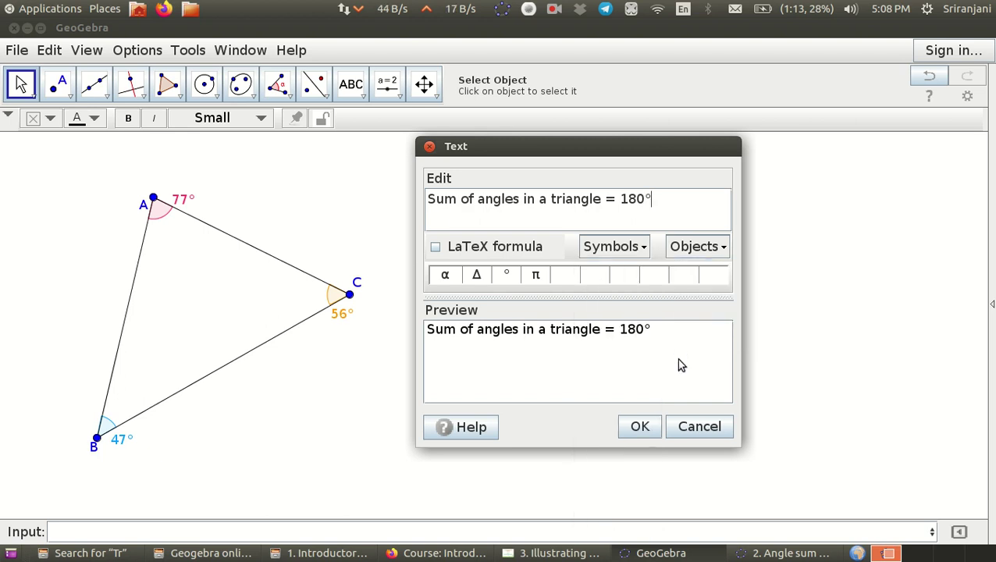
click(652, 428)
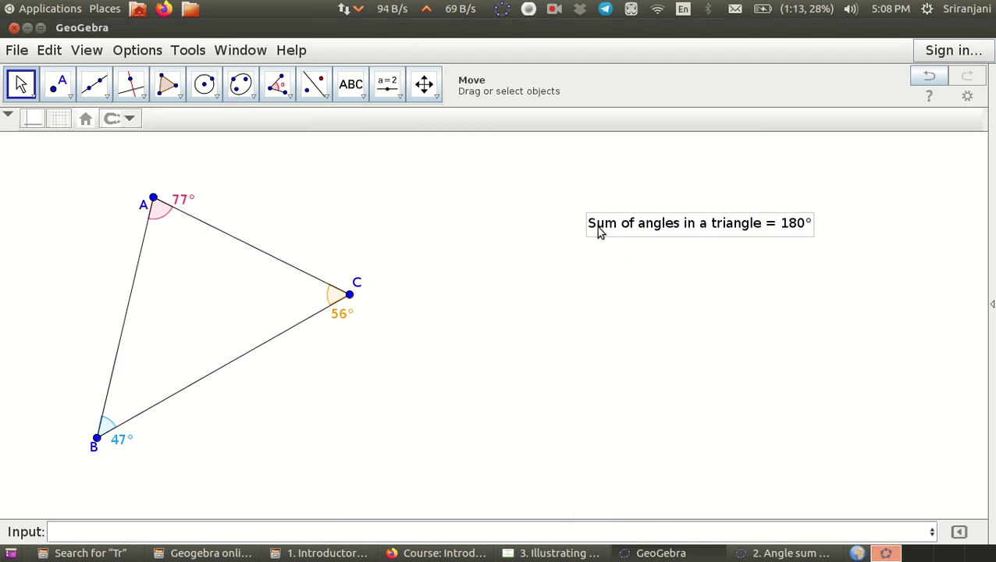
Move the angle sum text higher and closer to the triangle, leaving the Move tool active.
drag(598, 229, 511, 189)
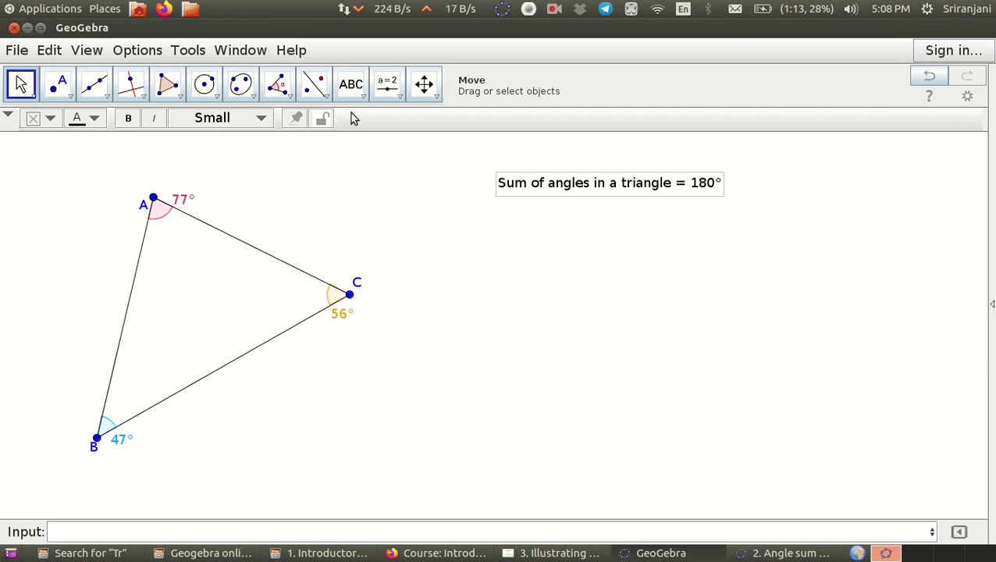
click(353, 86)
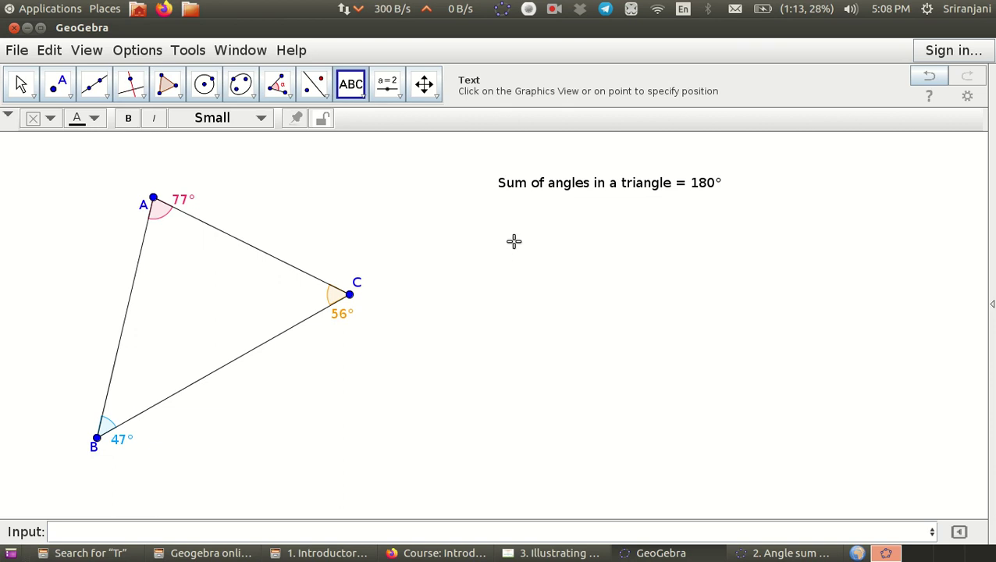
key(Escape)
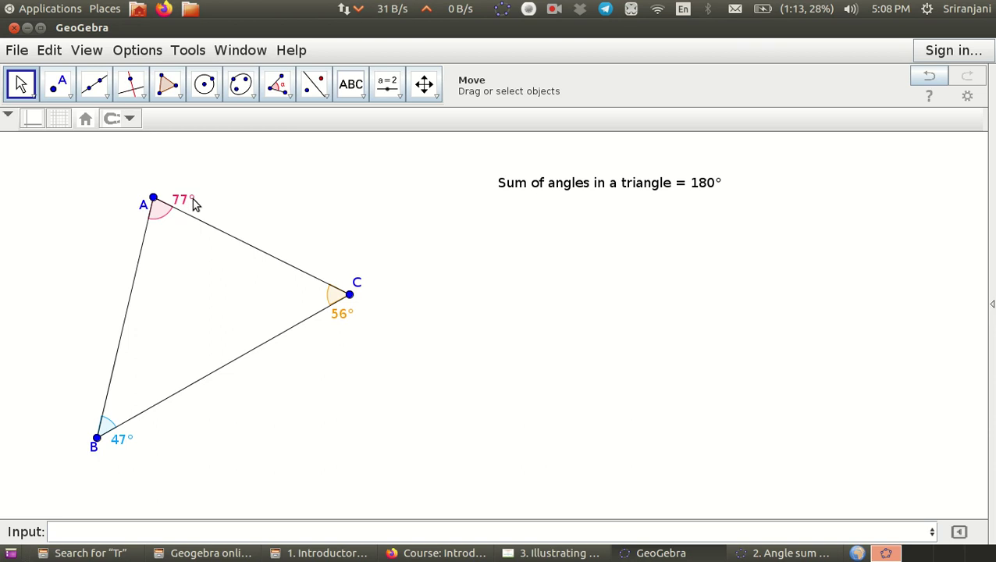
click(153, 198)
click(140, 121)
click(146, 177)
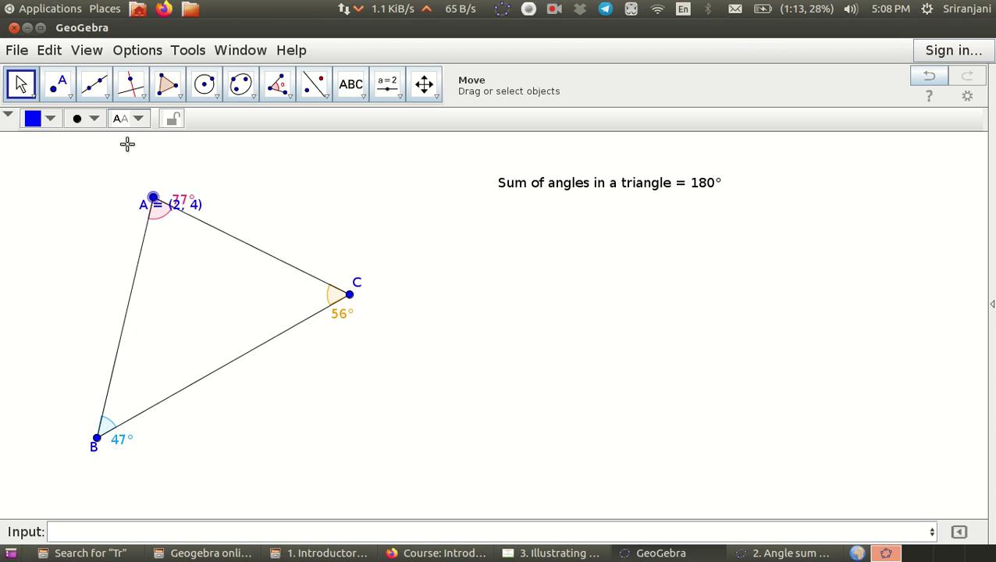
key(ctrl+z)
click(154, 198)
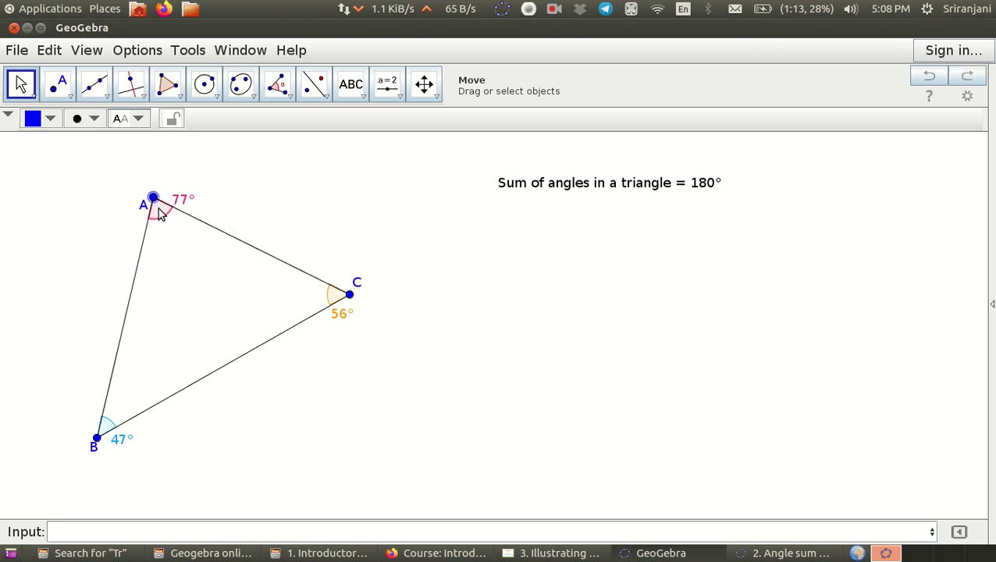
Set the label of the angle at vertex A to show its name and value.
click(160, 213)
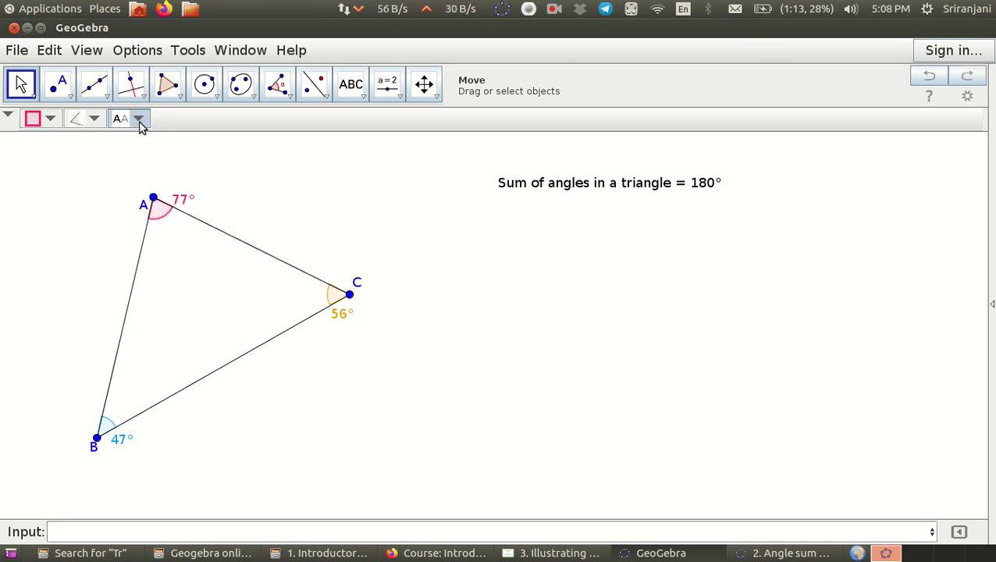
click(138, 119)
click(159, 180)
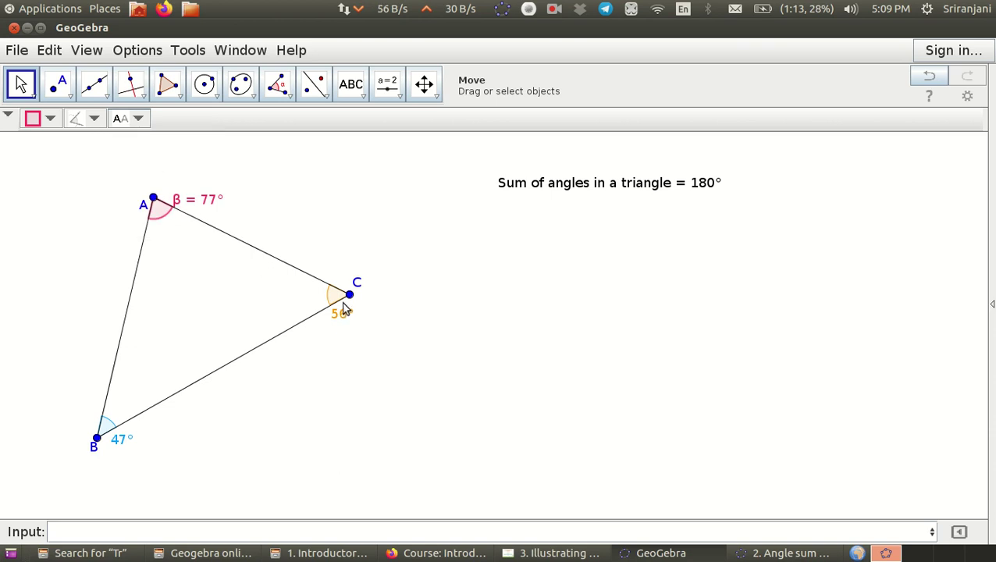
Set the label of the angle at vertex C to show its name and value.
click(341, 295)
click(340, 300)
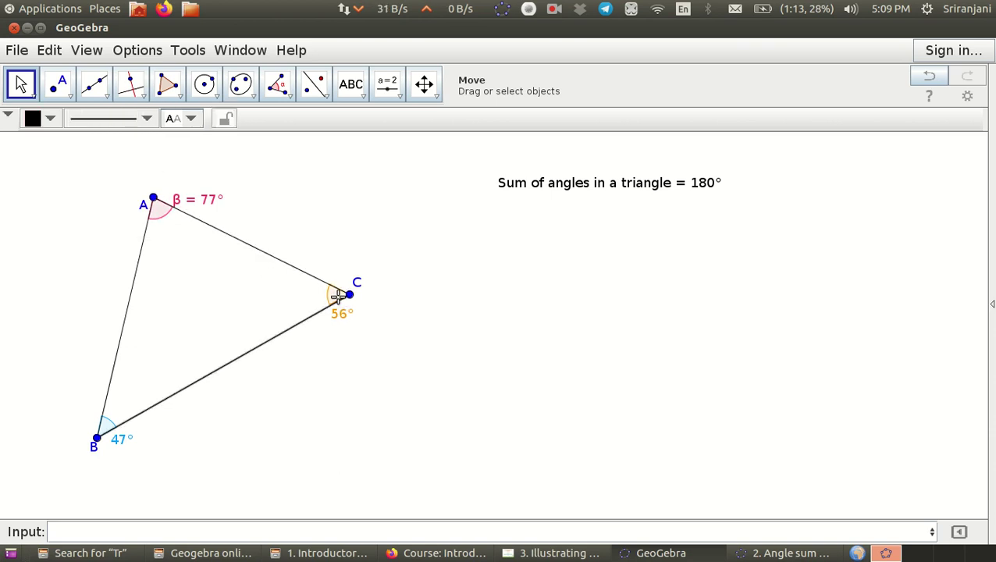
right_click(337, 299)
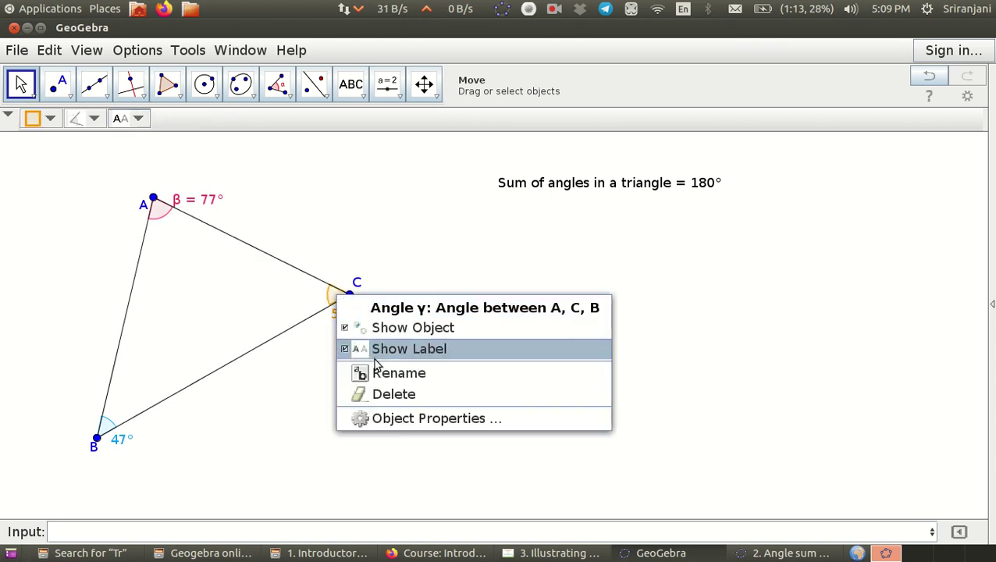
click(139, 119)
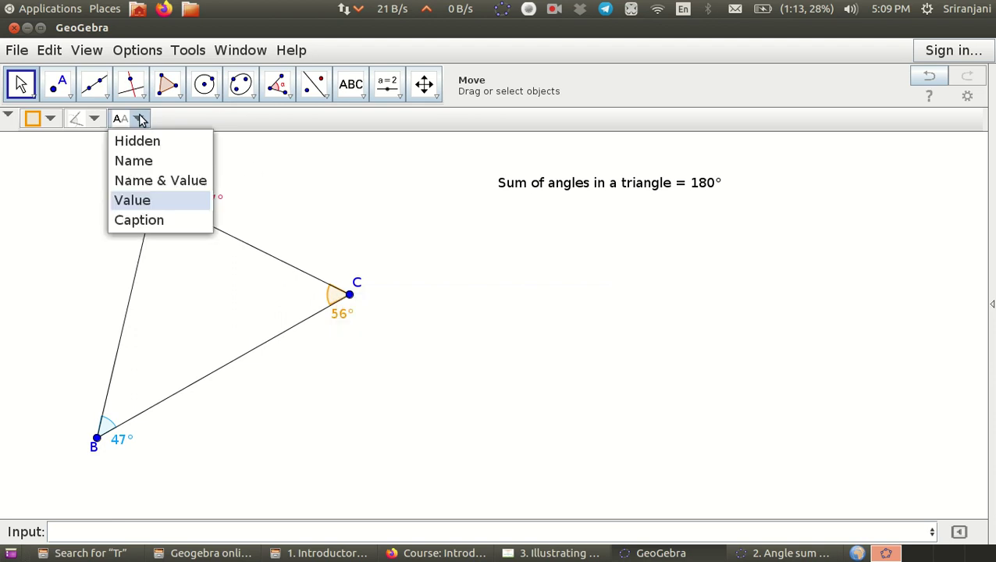
click(156, 180)
Set the label of the angle at vertex B to Name & Value in its object properties, and close the properties.
right_click(104, 424)
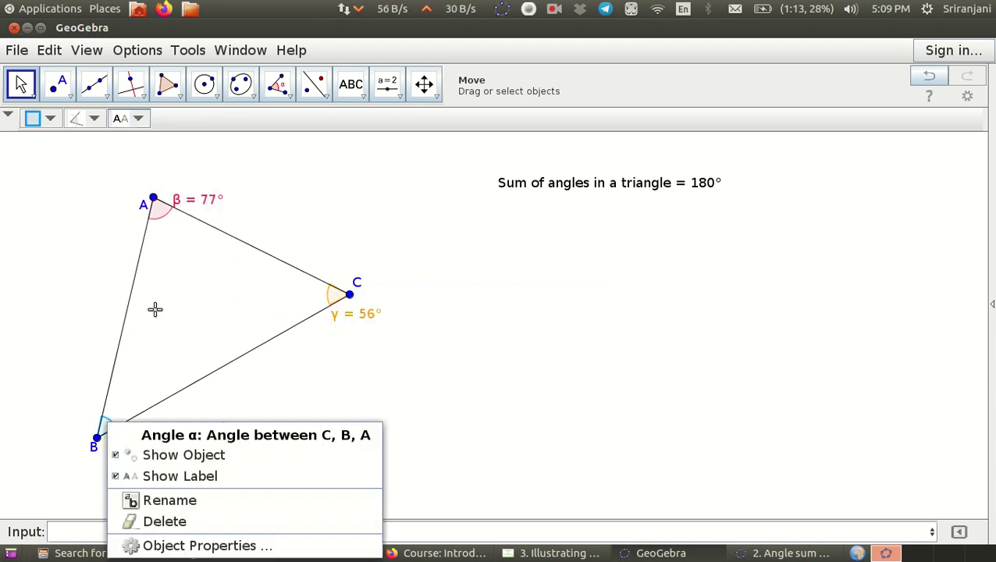
click(223, 552)
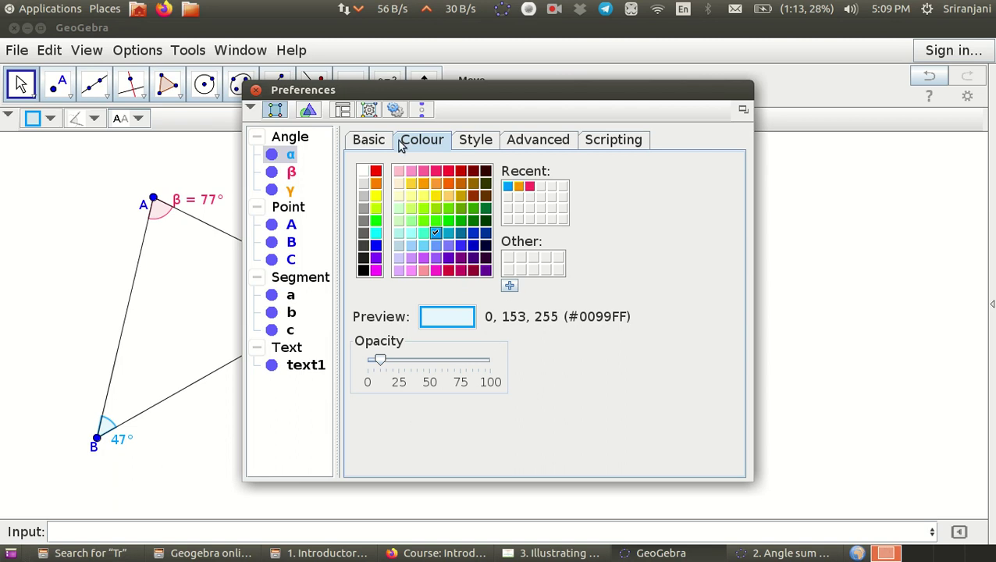
click(368, 140)
click(559, 279)
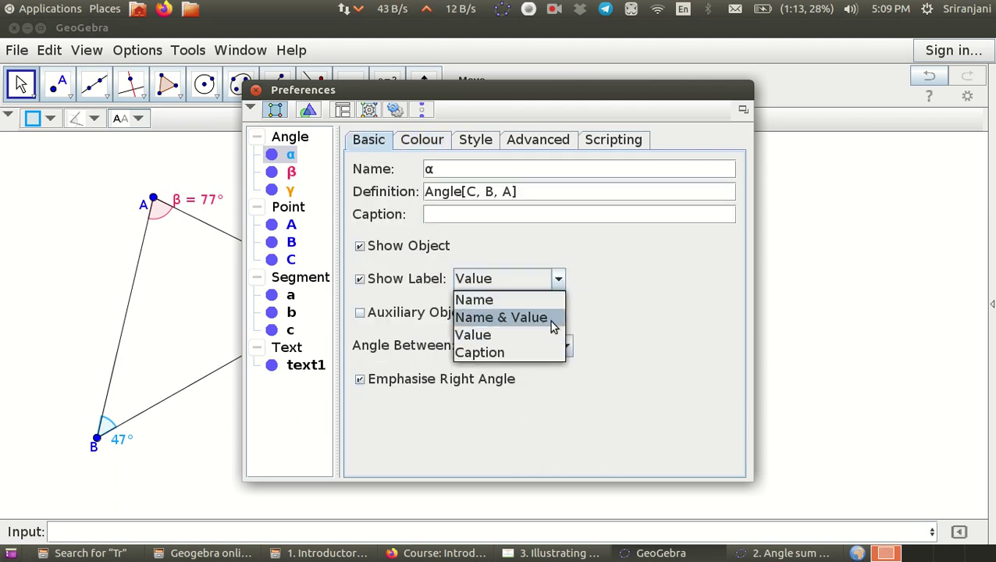
click(546, 316)
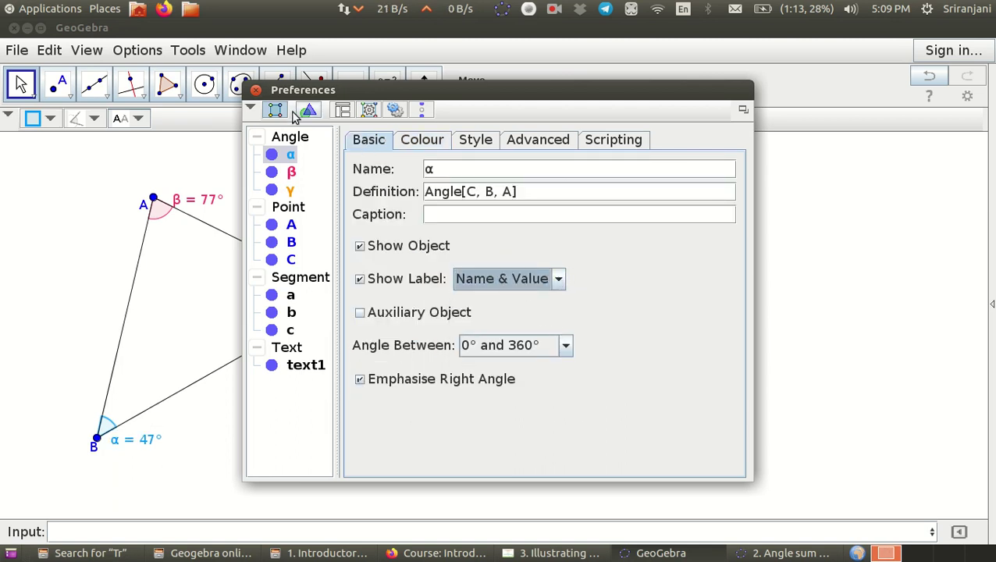
click(256, 89)
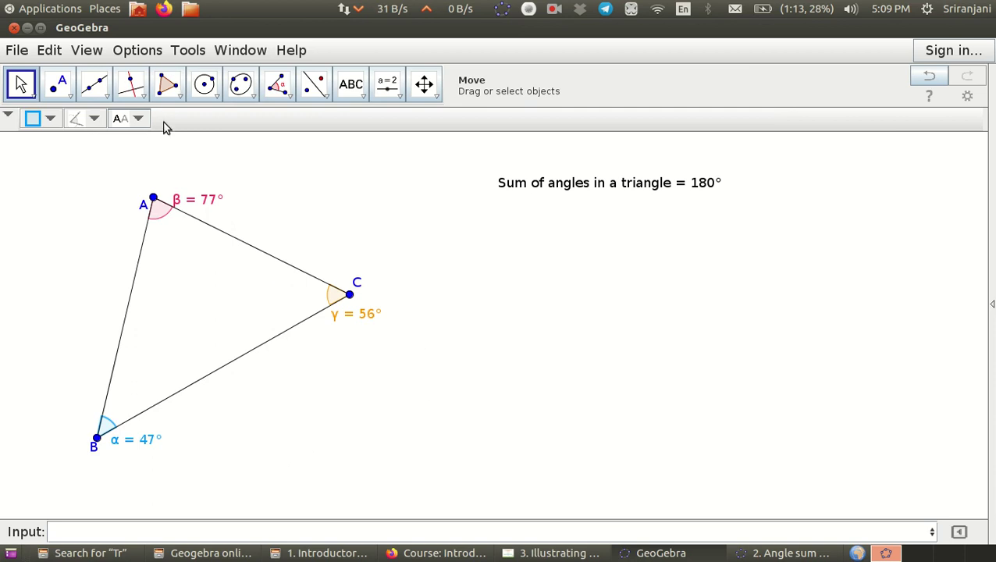
Start a new text below the existing angle sum text, reading "Sum of angles in ΔABC =", with Δ inserted from the basic symbols.
click(350, 84)
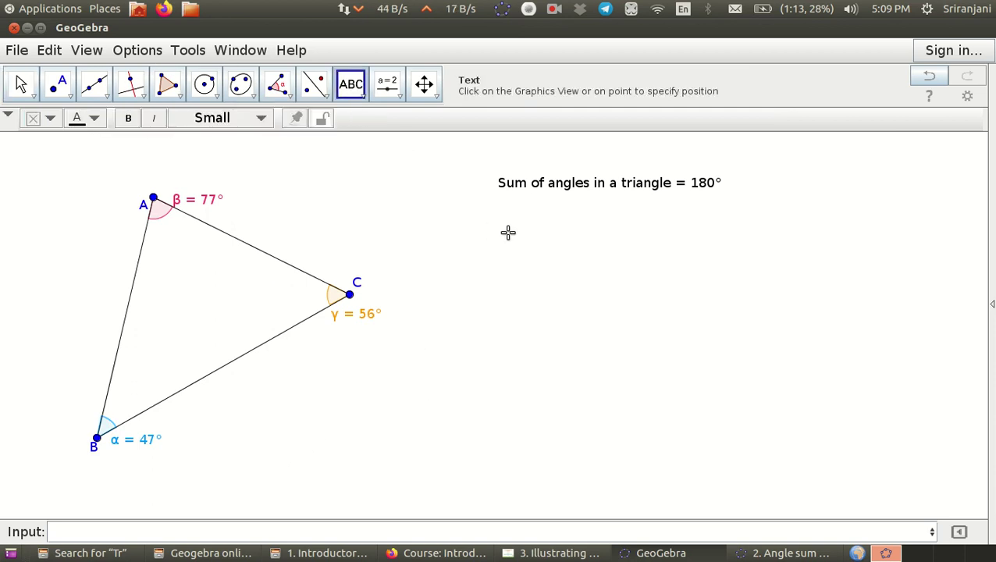
click(506, 234)
text(Sum of angles in)
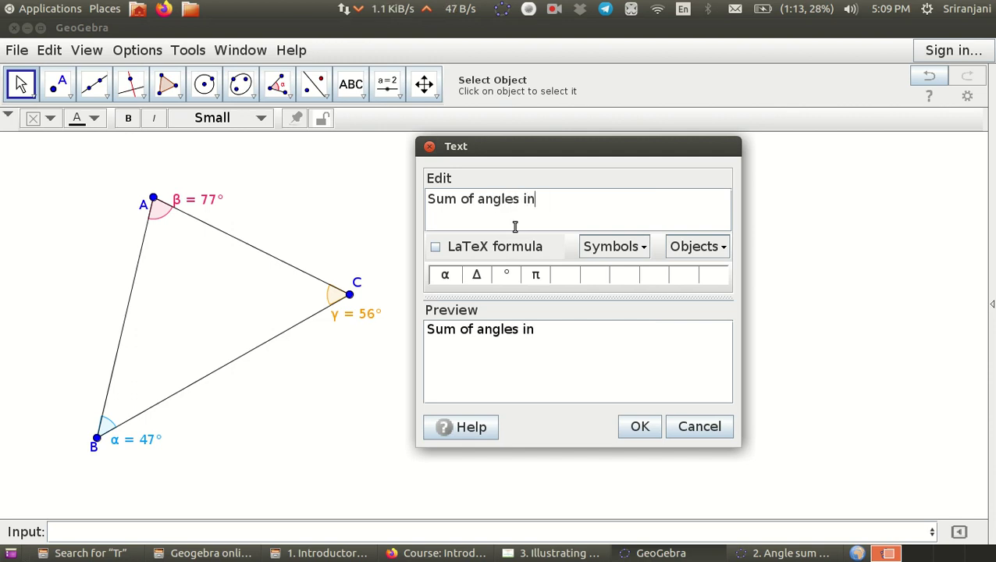
click(600, 246)
mouse_move(646, 270)
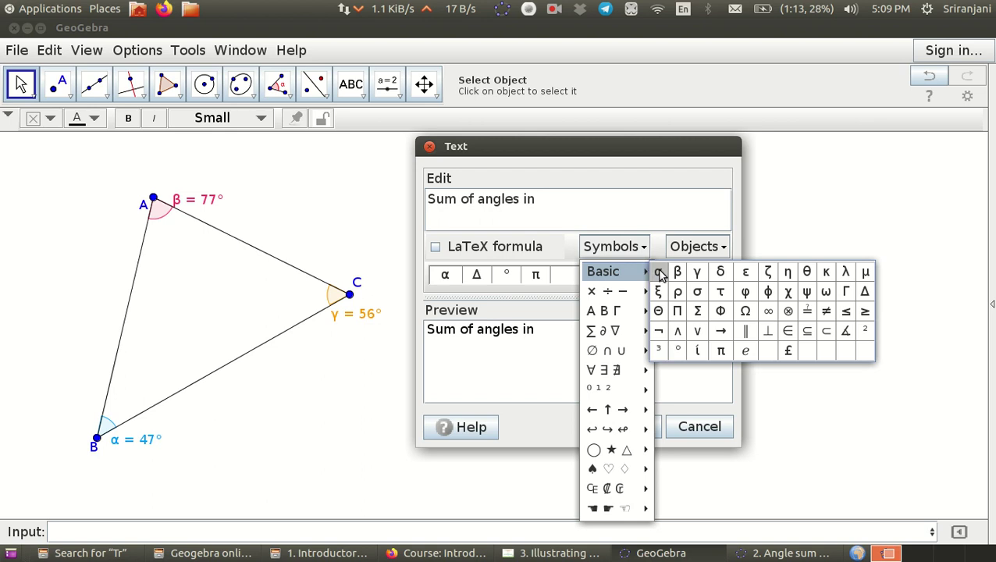
click(865, 294)
text(ABC =)
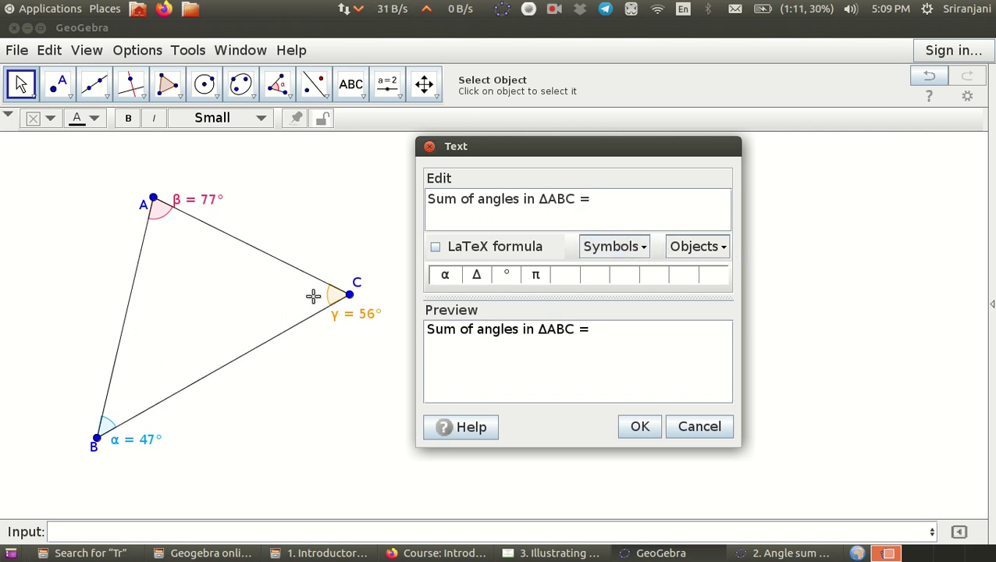
click(644, 248)
mouse_move(645, 271)
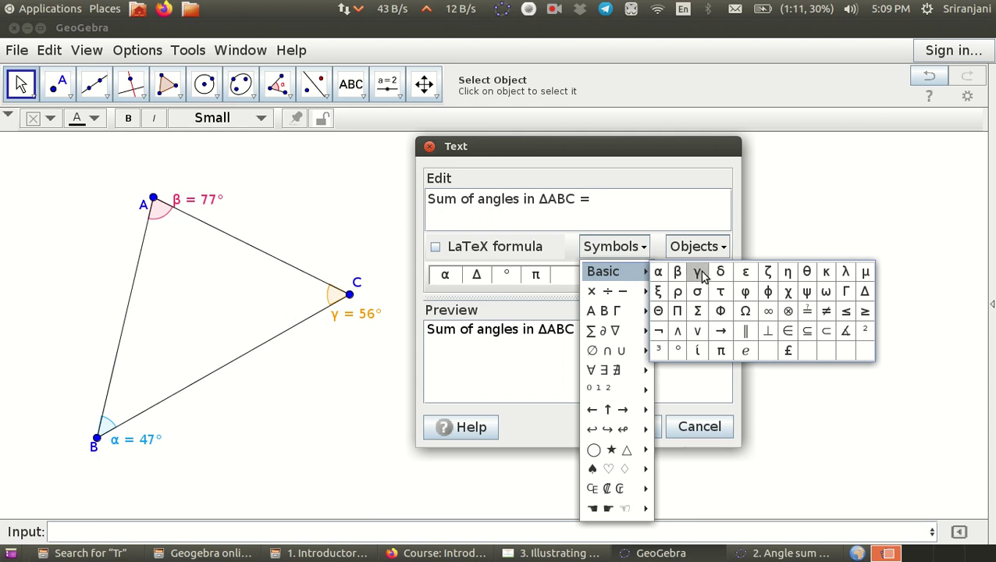
click(622, 248)
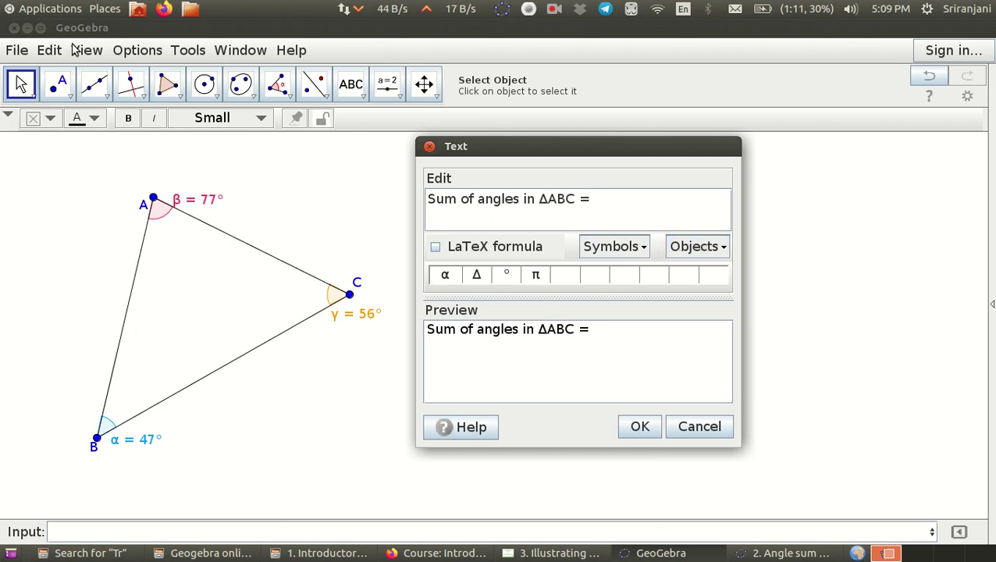
Insert the angle object α as a dynamic value after the equals sign in the new text.
click(710, 248)
drag(761, 297, 758, 269)
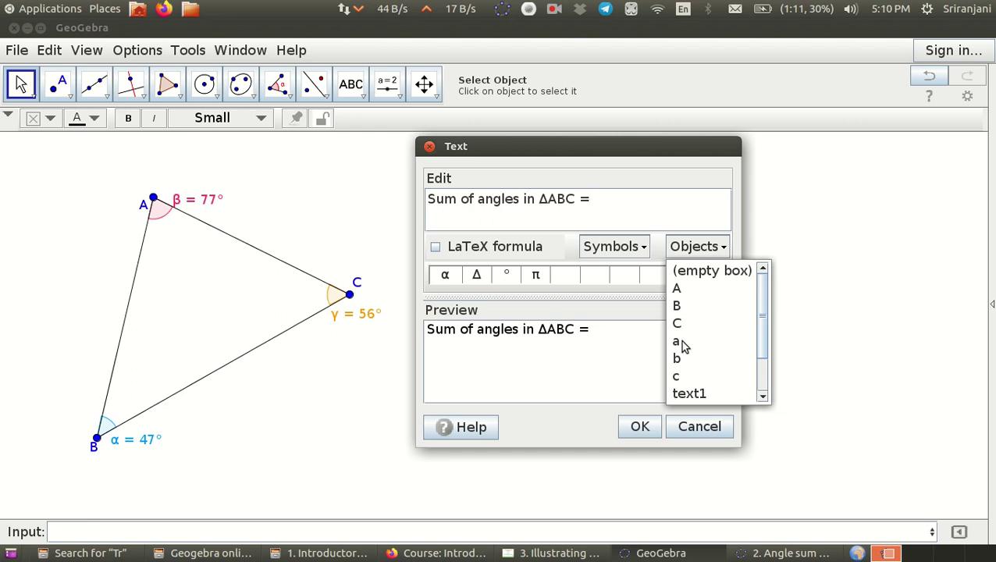
drag(763, 341, 764, 362)
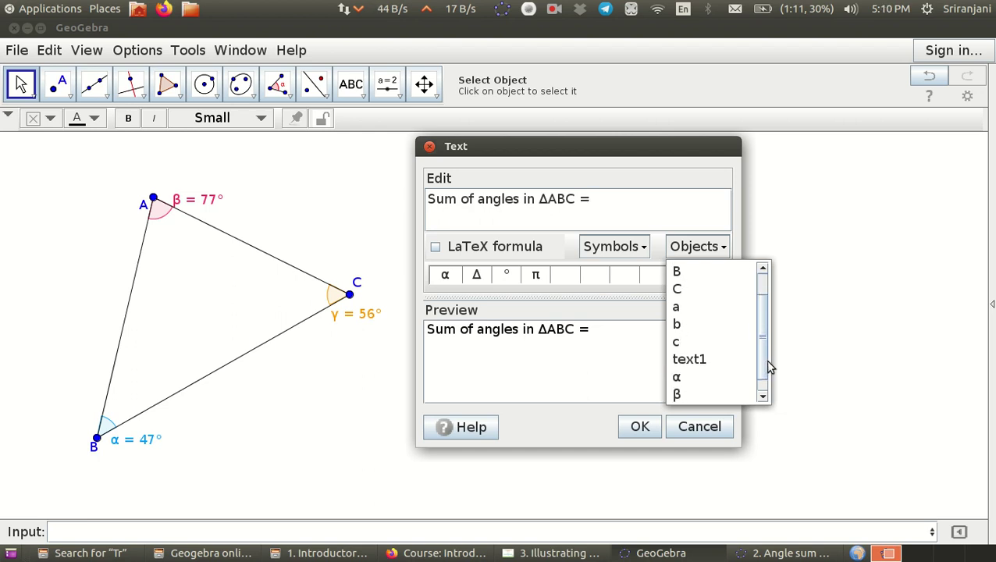
click(734, 154)
click(717, 239)
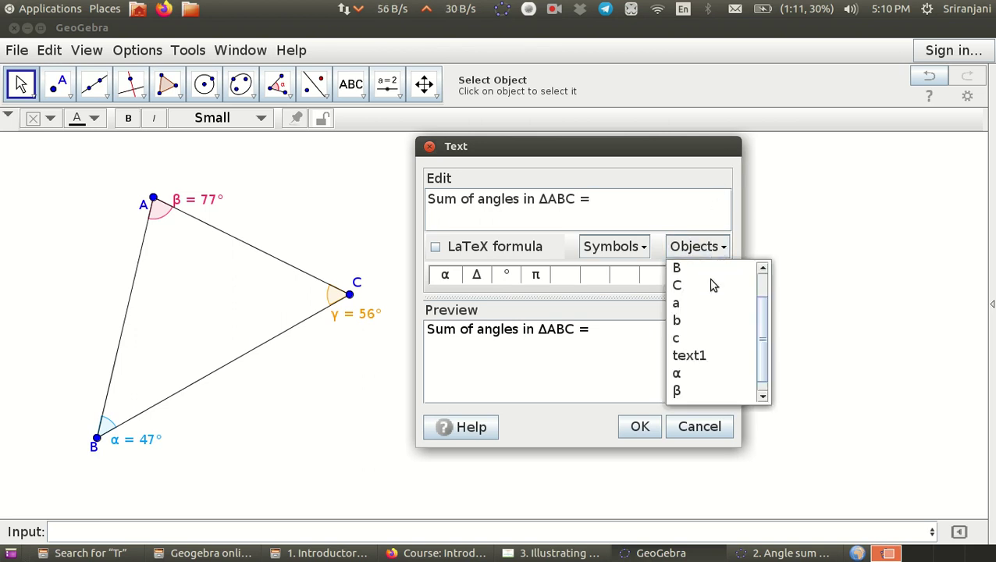
click(696, 374)
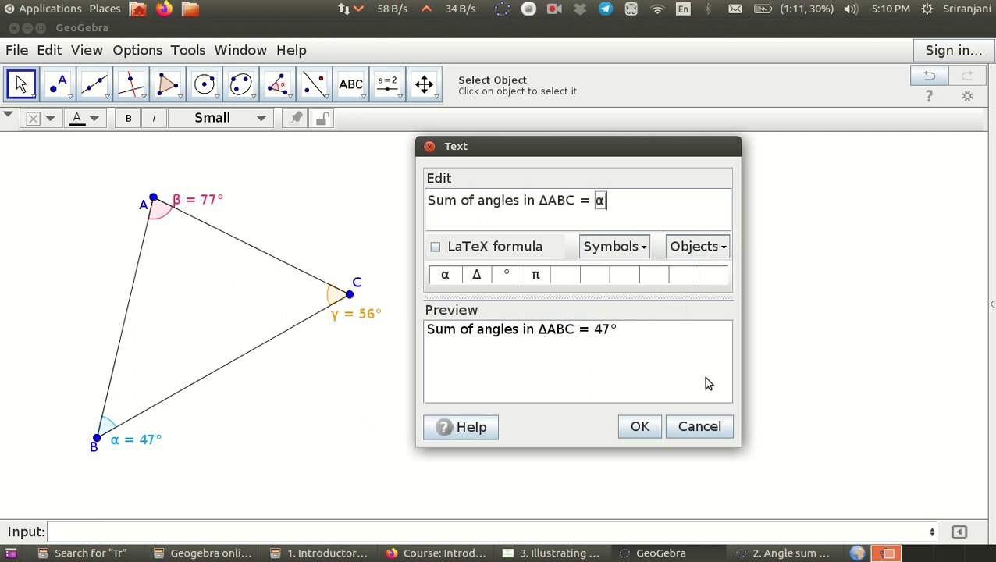
click(697, 245)
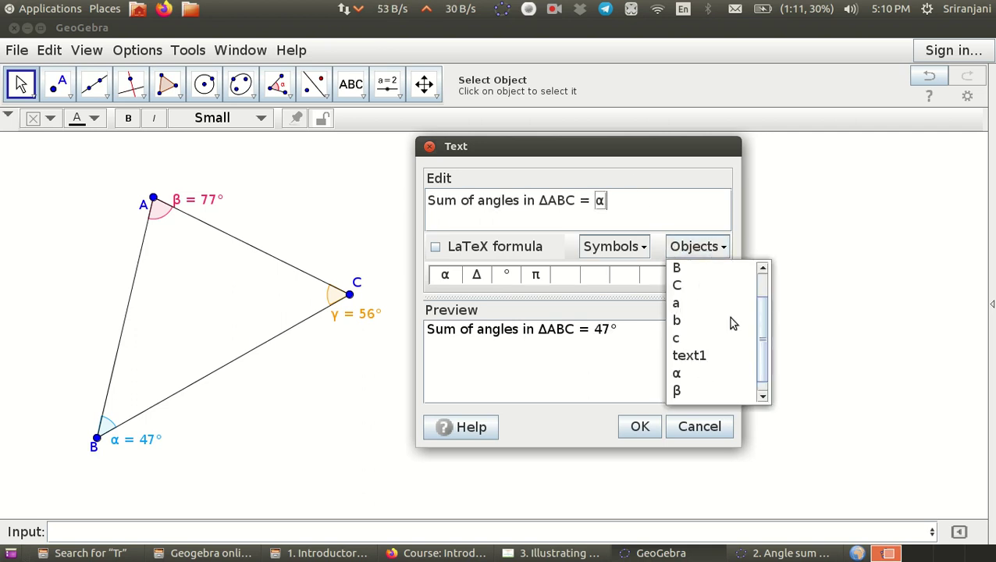
click(762, 397)
drag(762, 377, 760, 322)
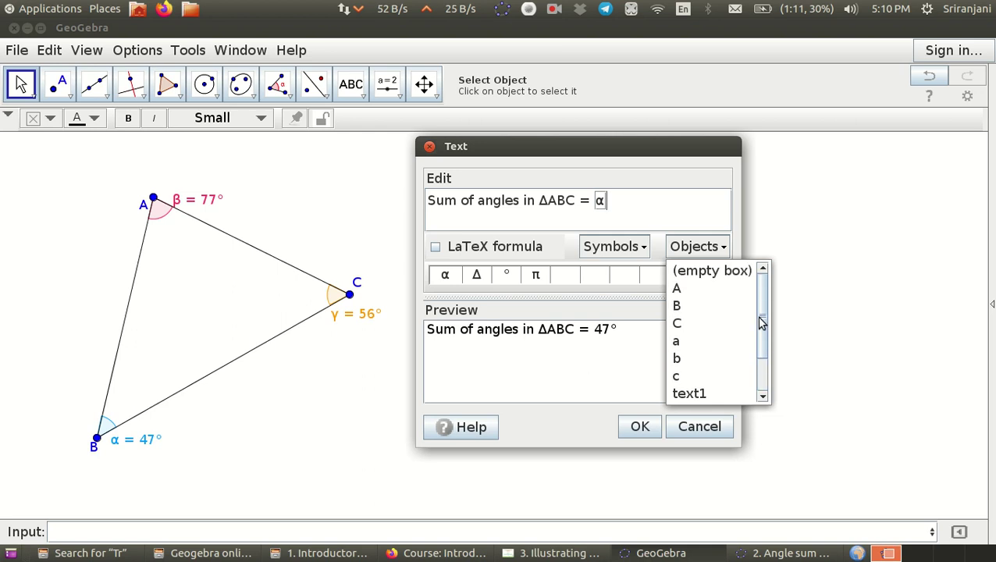
Extend the text after α with plus signs and the dynamic angle objects β and γ.
click(648, 204)
text(+)
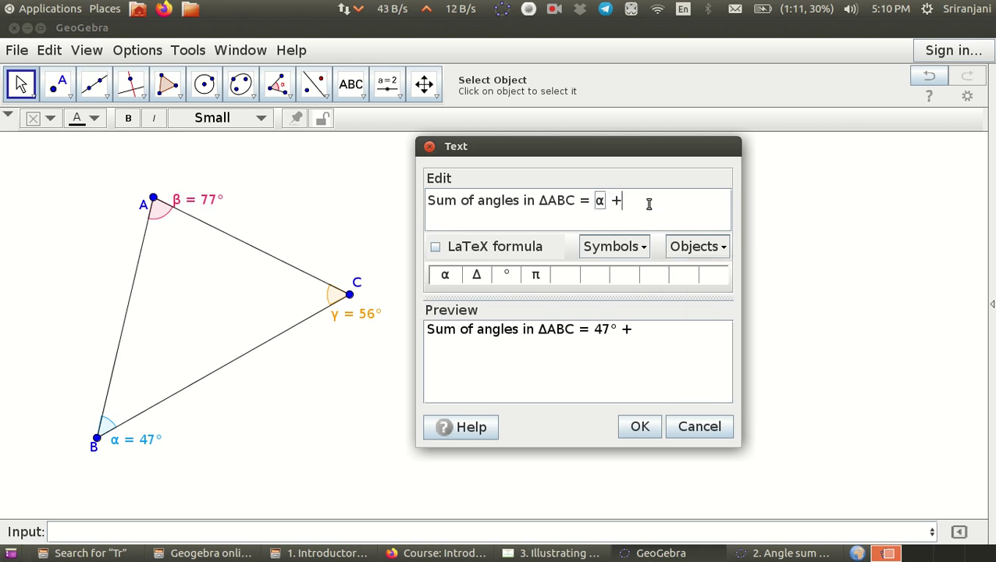
click(707, 246)
scroll(763, 390, down, 1)
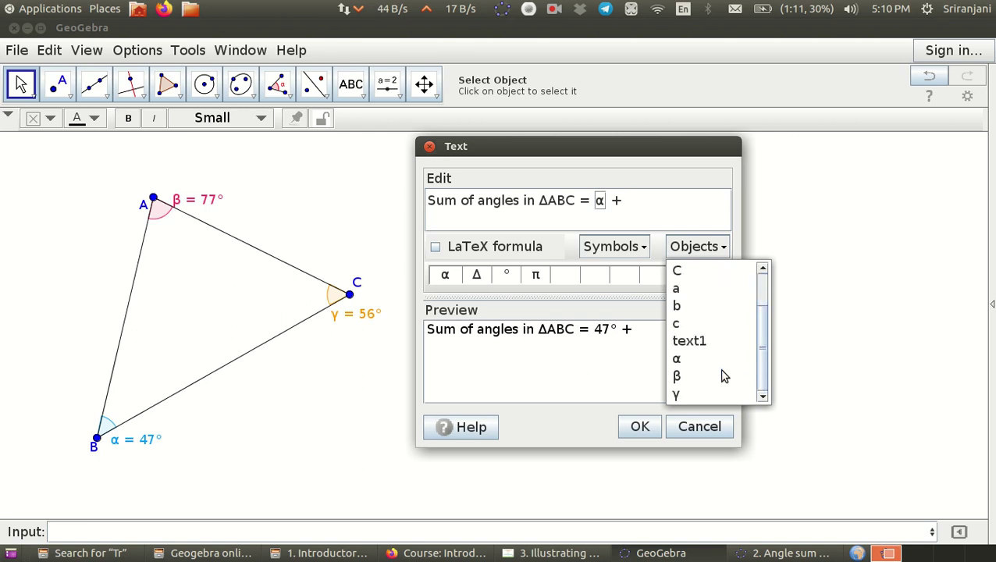
click(721, 379)
text(+)
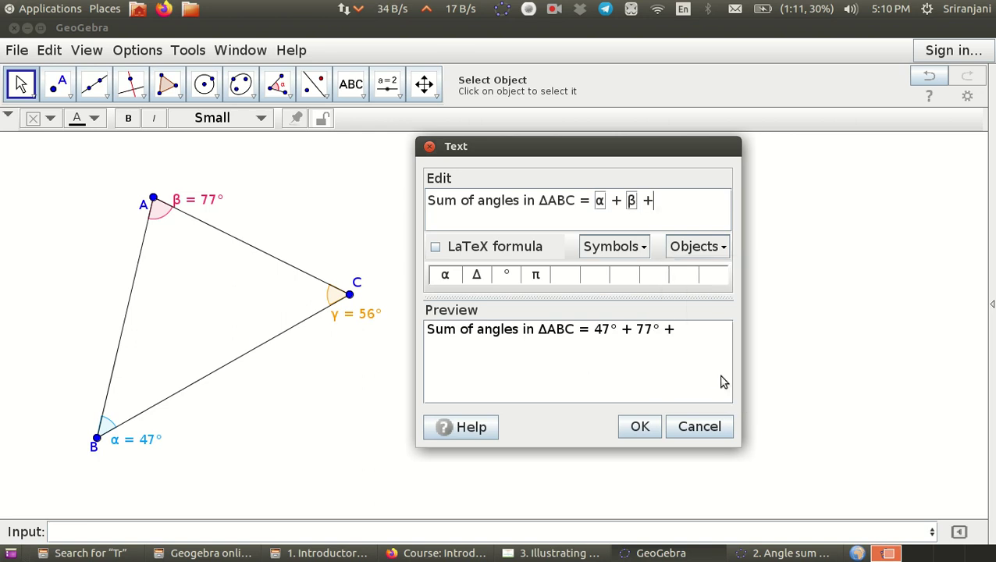
click(706, 246)
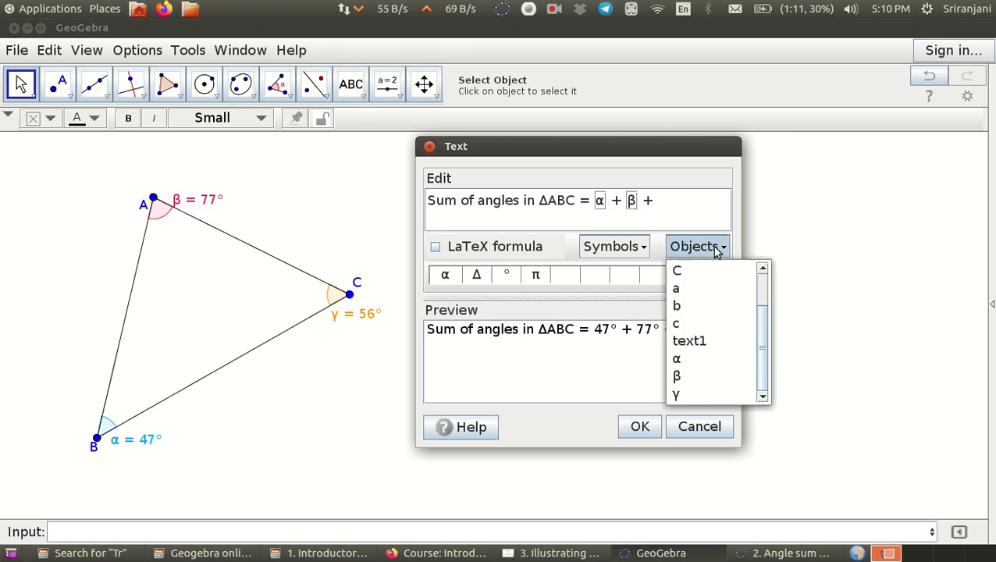
click(725, 393)
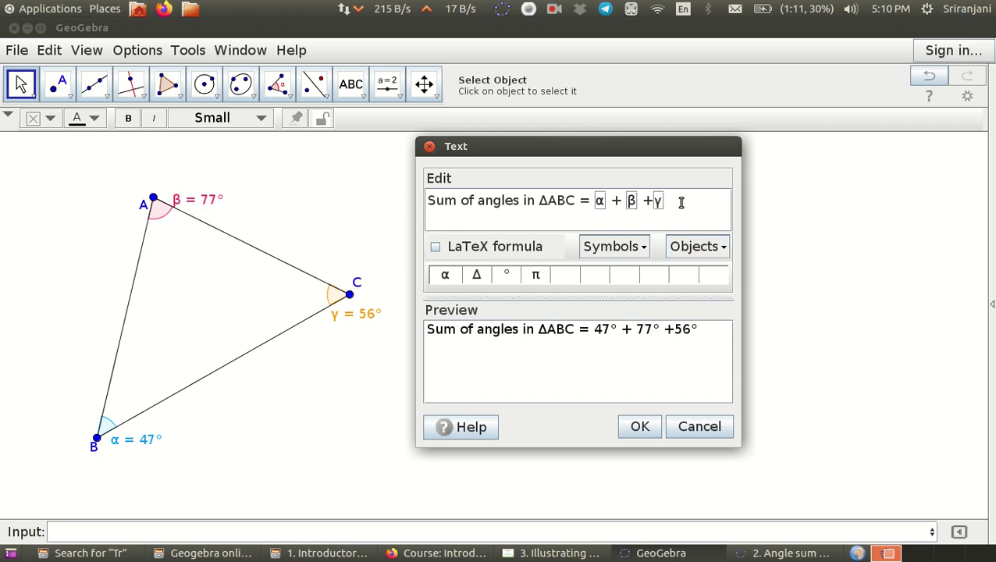
Try adding "+ α" after γ using the plain α from the basic symbols, and delete that addition.
text(+)
click(621, 253)
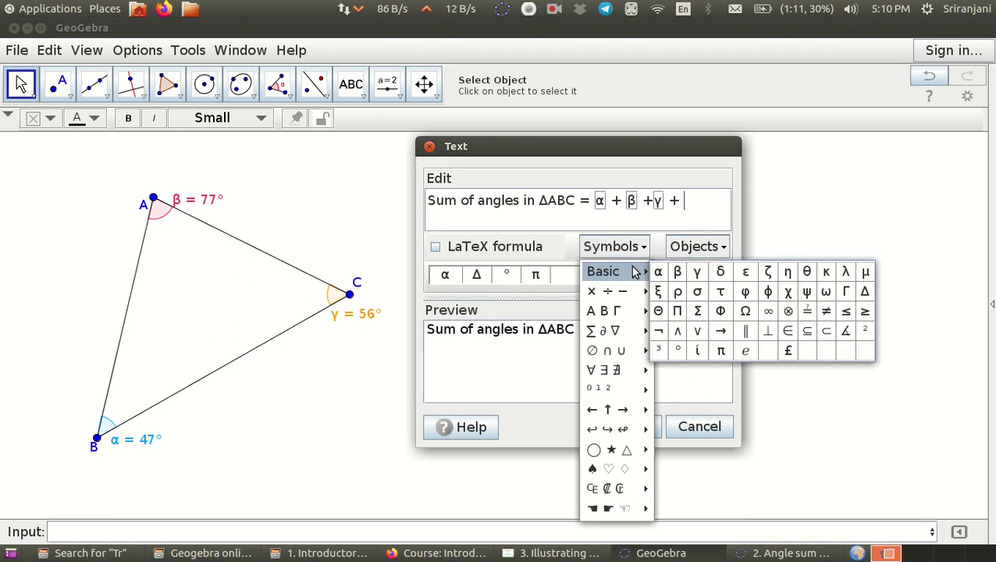
click(658, 272)
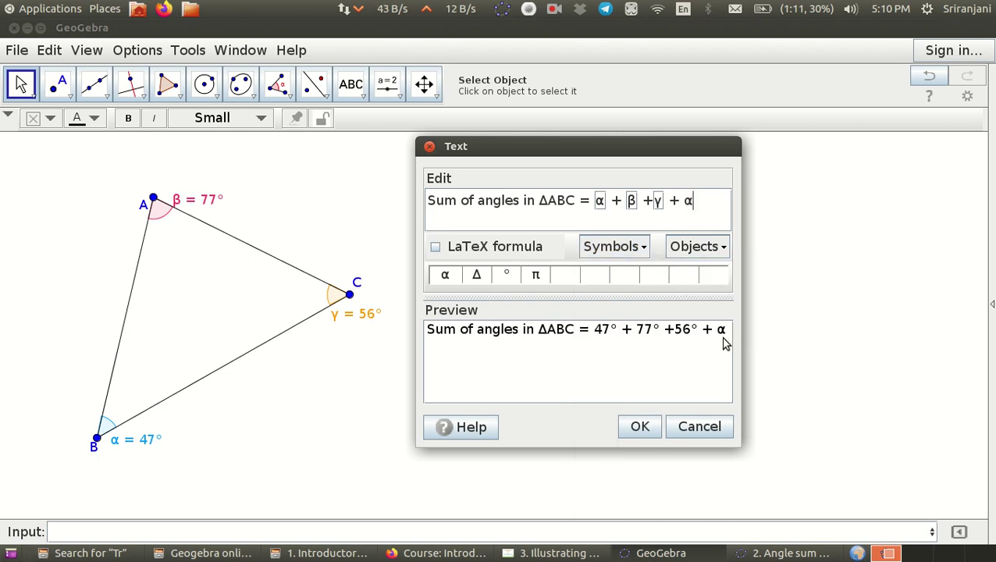
key(BackSpace)
key(BackSpace)
key(BackSpace)
Finish the dynamic text with "= 180°", inserting the degree sign from the basic symbols, and place it in the drawing.
text(= 180)
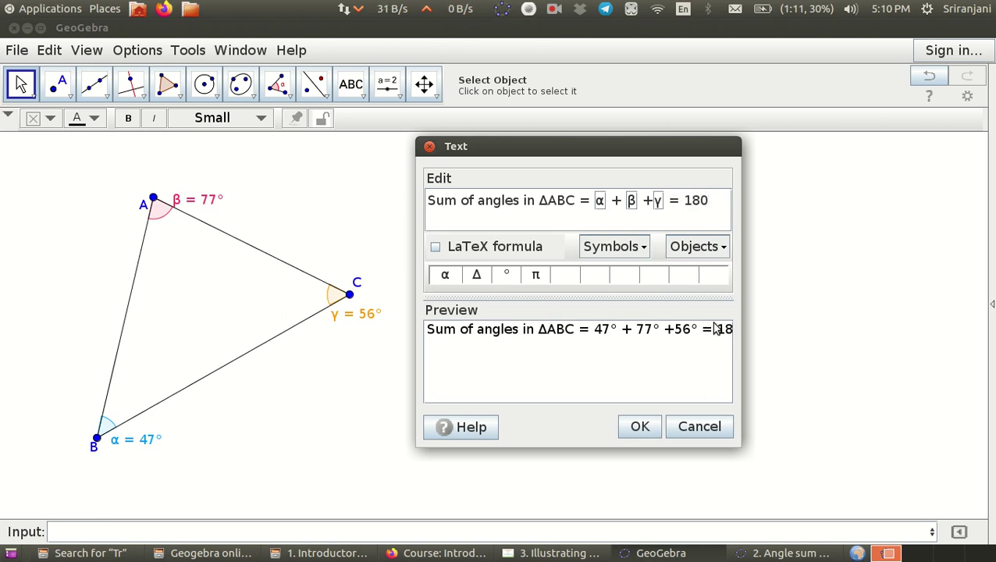
click(642, 247)
mouse_move(642, 271)
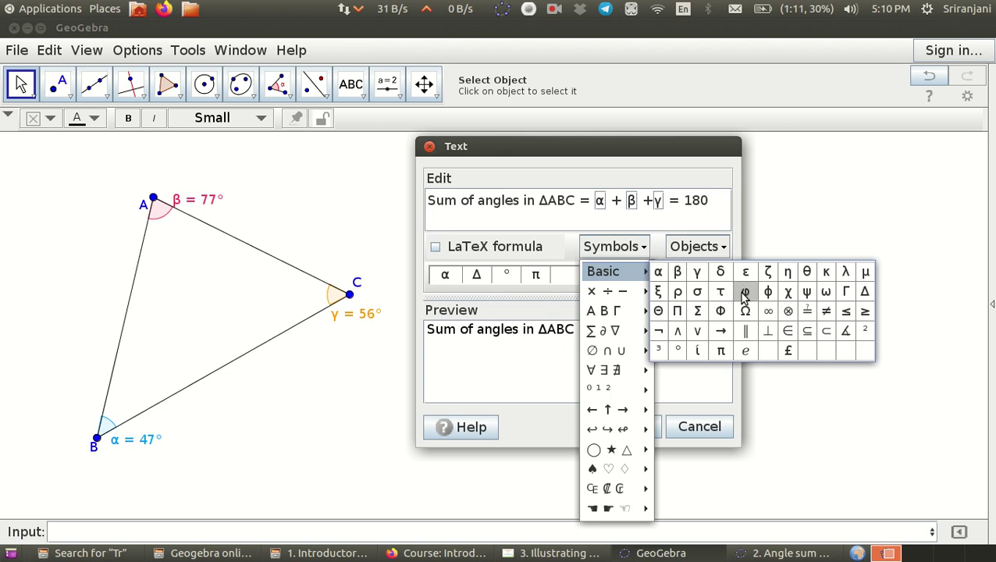
click(678, 351)
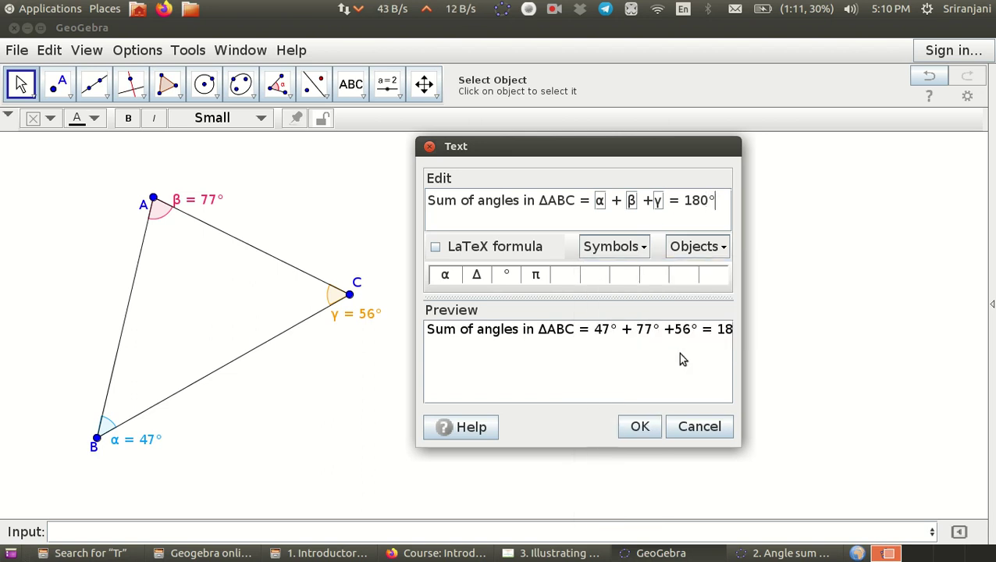
click(640, 426)
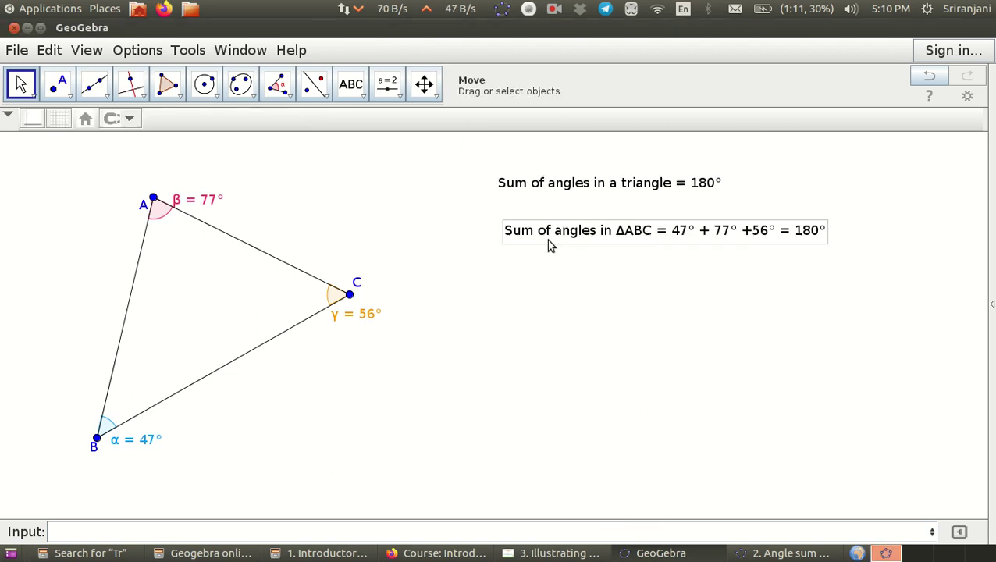
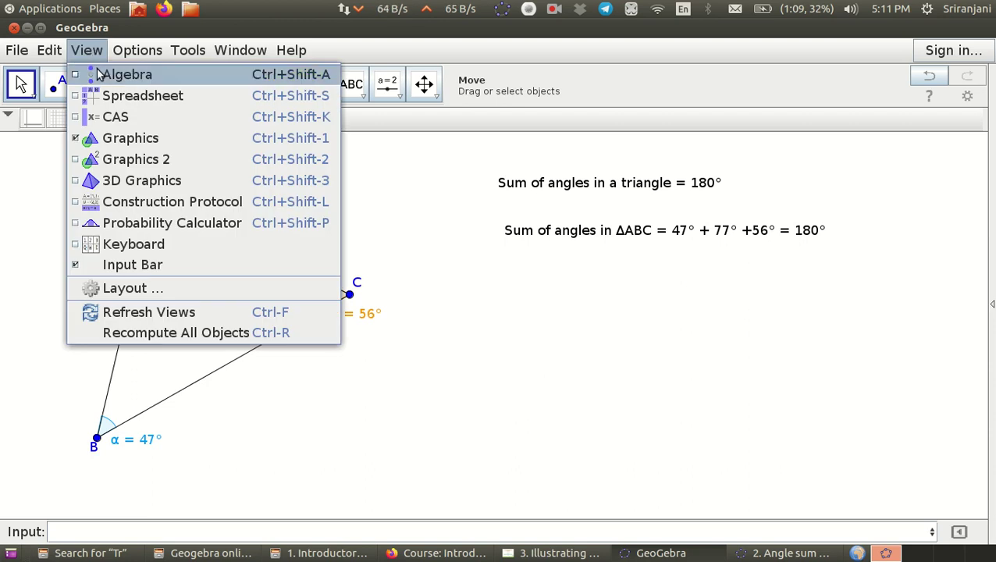
Show the Algebra view, widen it, and move both angle-sum texts closer to the triangle.
click(99, 73)
drag(210, 206, 270, 206)
click(787, 257)
drag(787, 257, 638, 249)
ctrl+click(801, 207)
drag(801, 207, 647, 205)
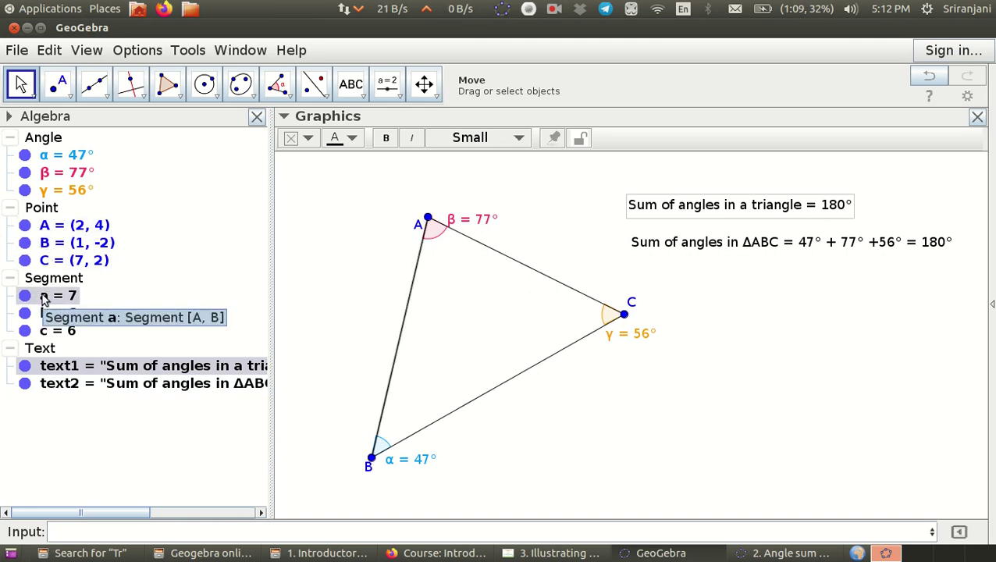
Show the labels of the triangle's three sides a, b and c.
right_click(403, 320)
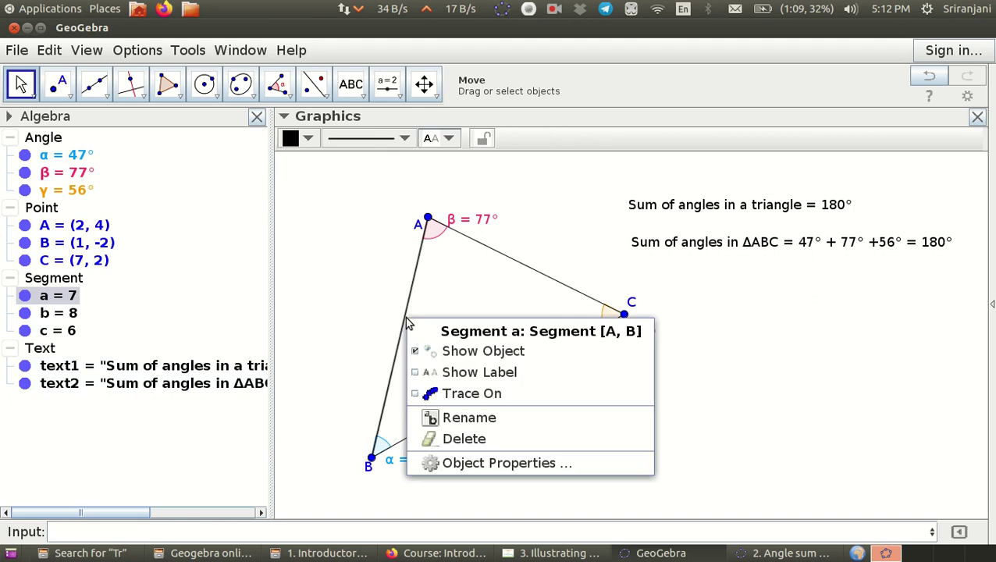
click(428, 372)
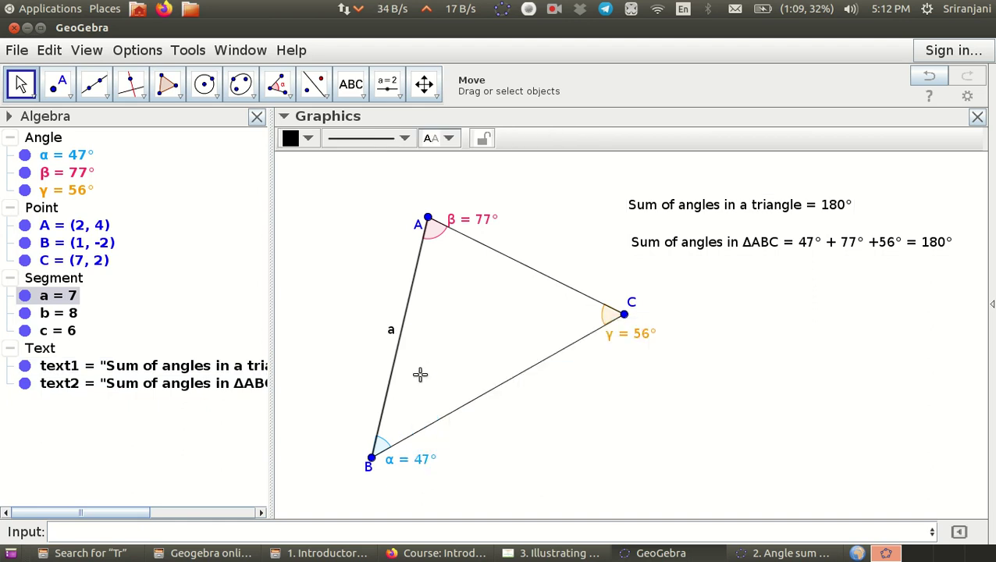
right_click(479, 399)
click(518, 451)
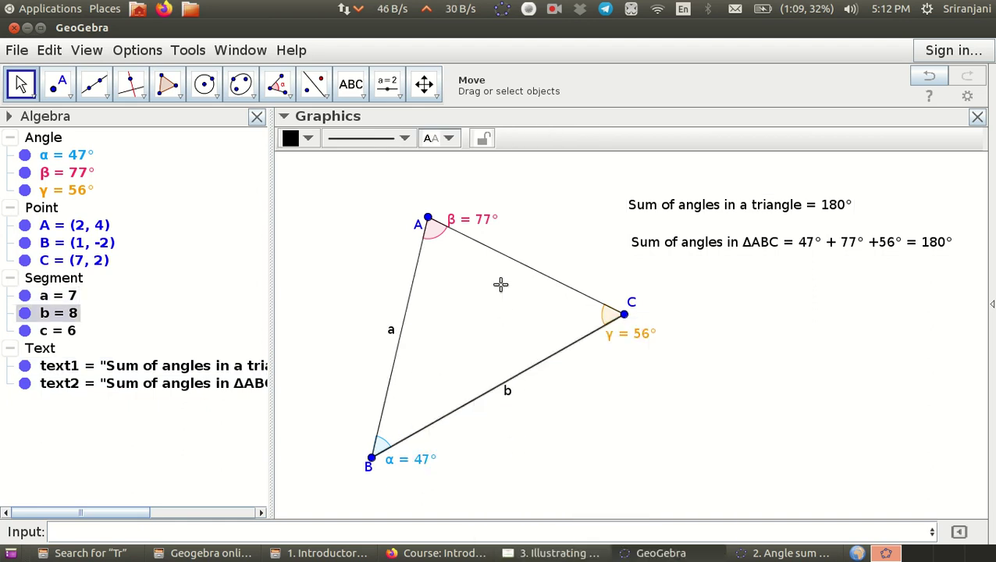
right_click(507, 260)
click(519, 311)
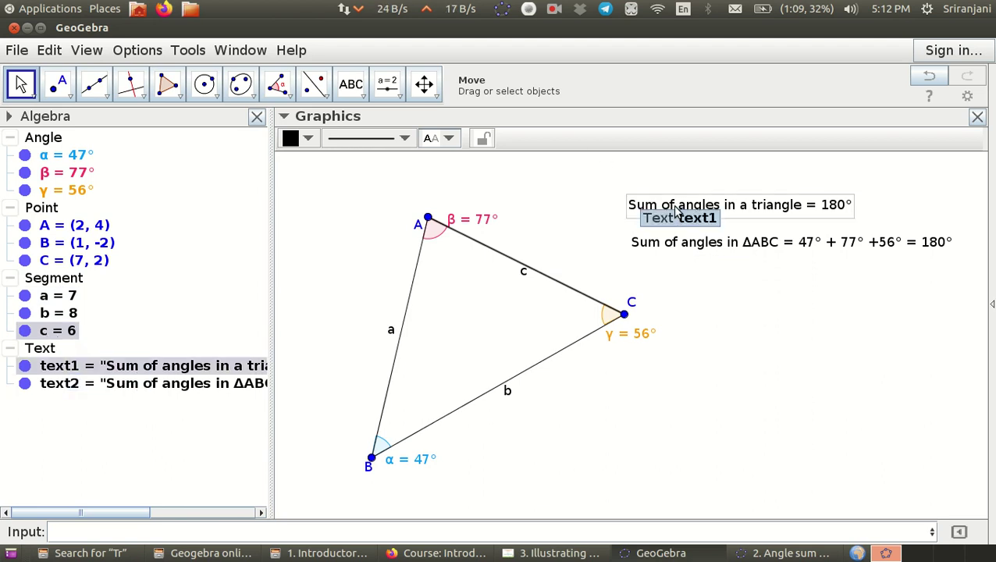
Define a new value with the input bar as Sumofangles=α+β+γ, inserting the Greek letters from the symbol table.
click(347, 535)
text(Sum)
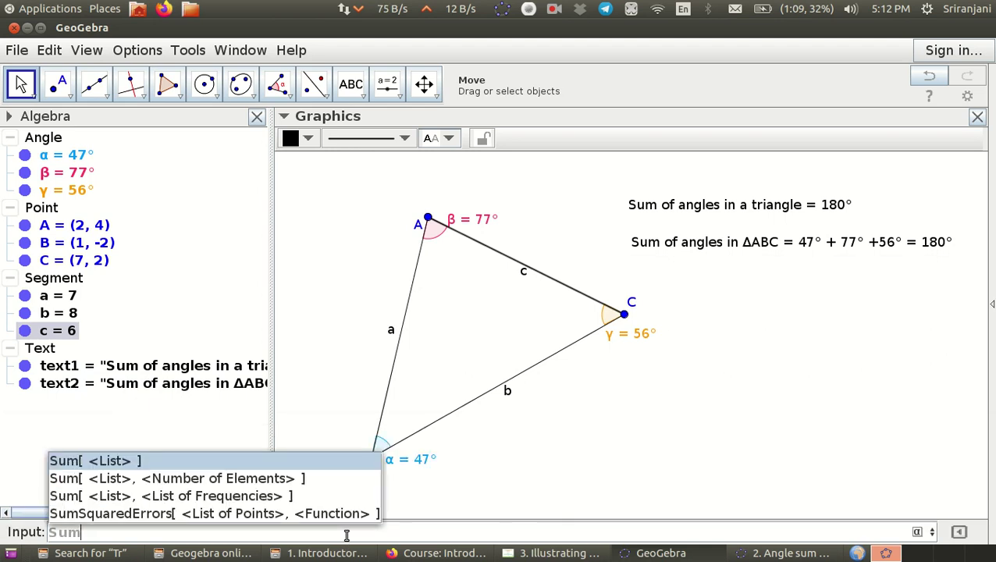
text(ofangles=)
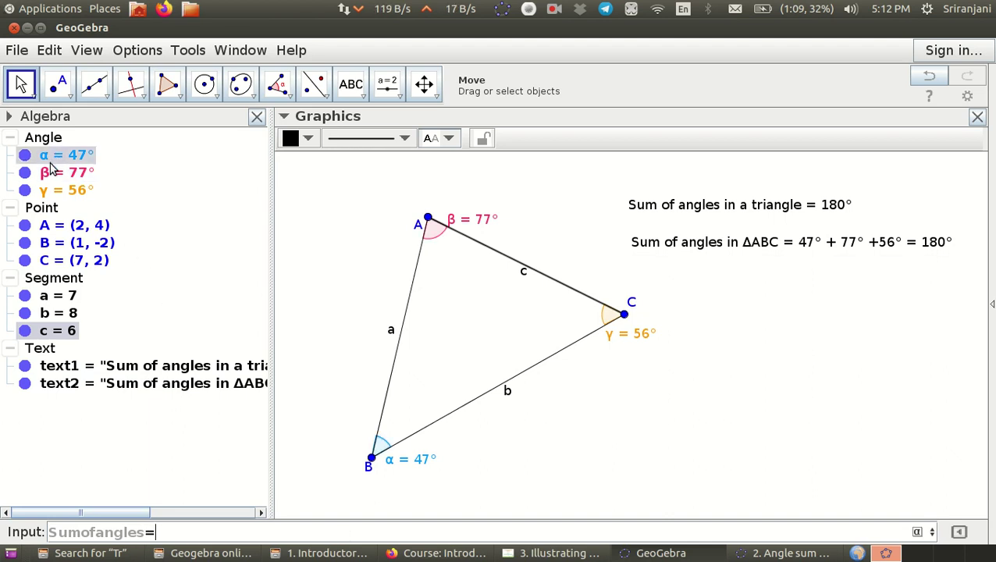
click(919, 533)
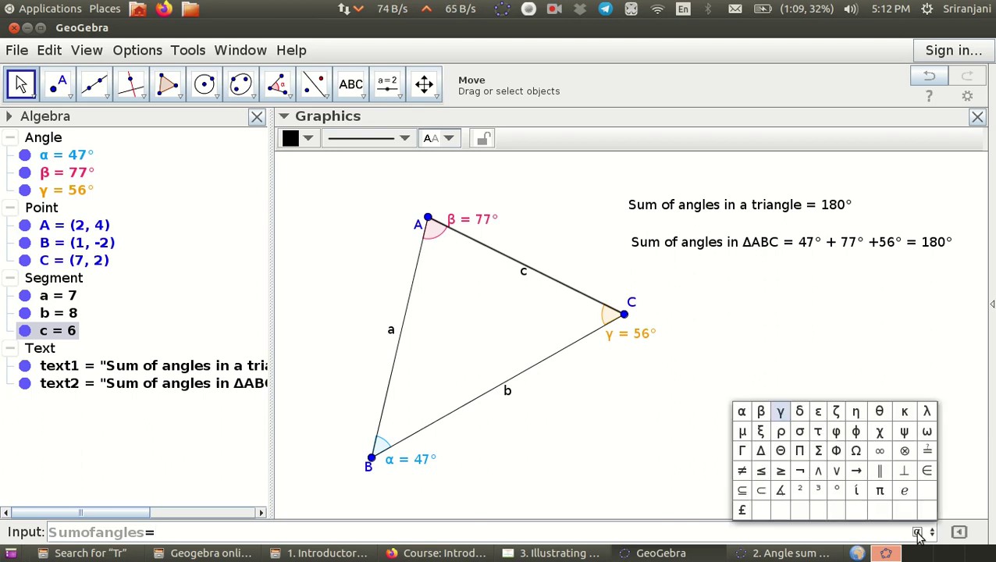
click(741, 413)
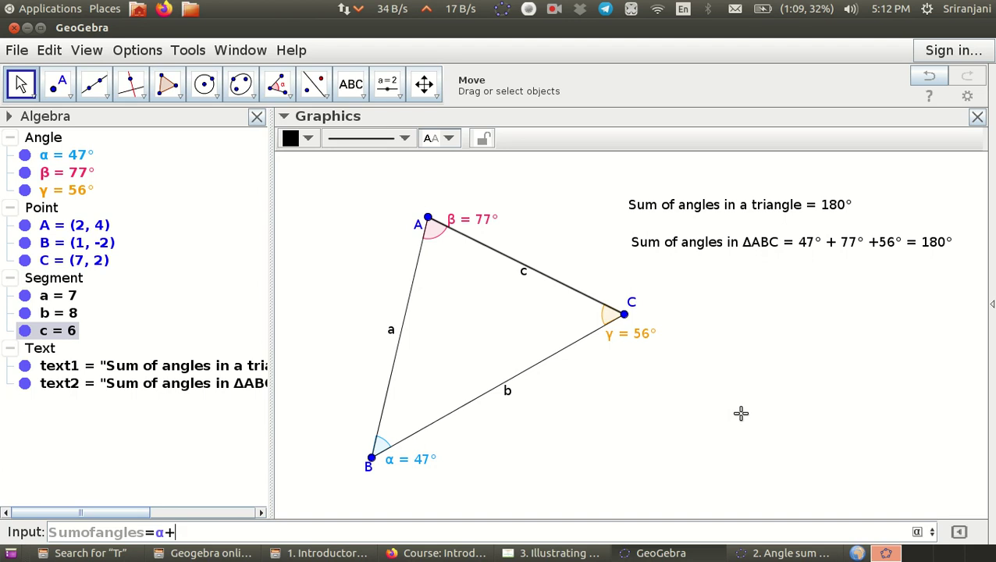
click(918, 533)
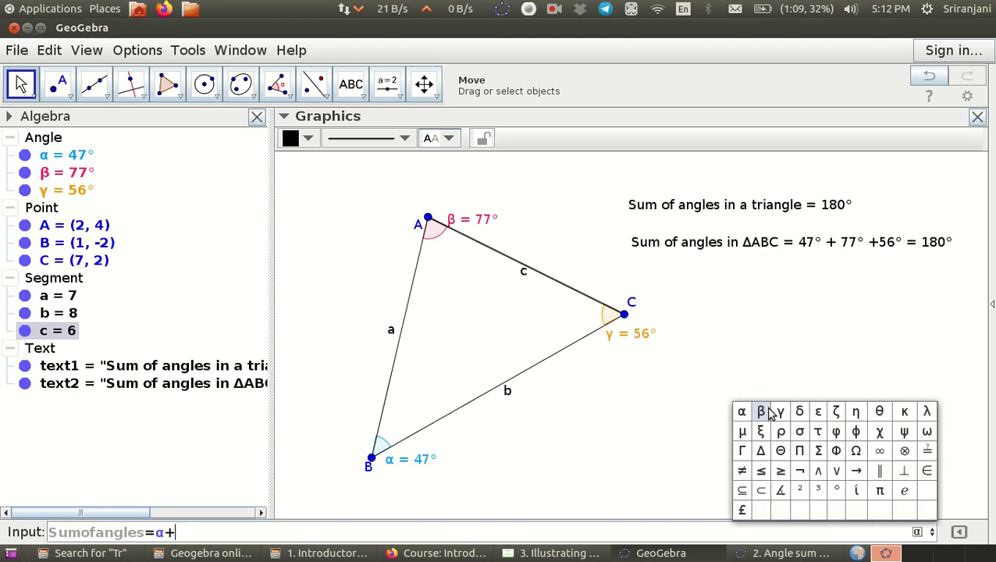
click(760, 411)
text(+)
click(918, 533)
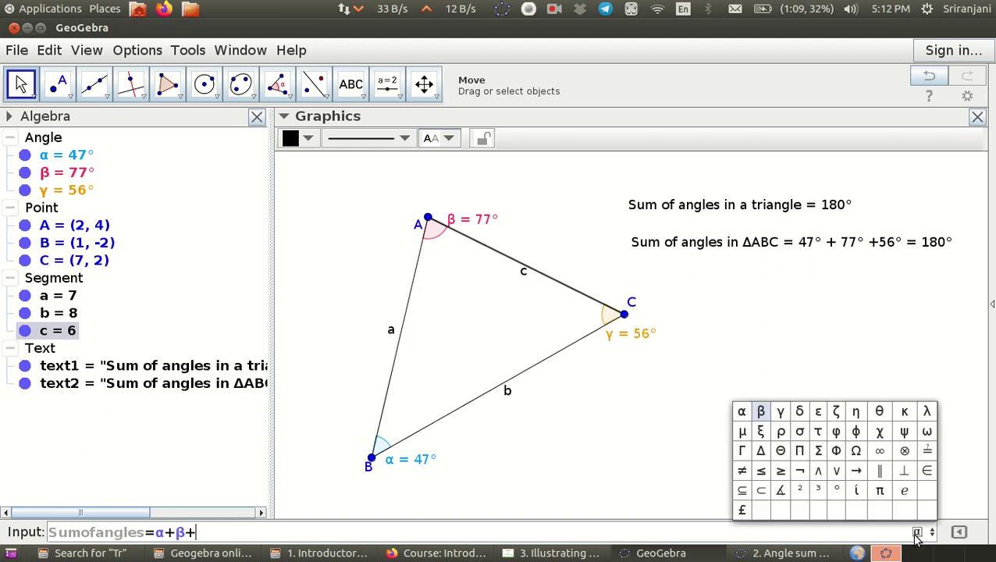
click(782, 412)
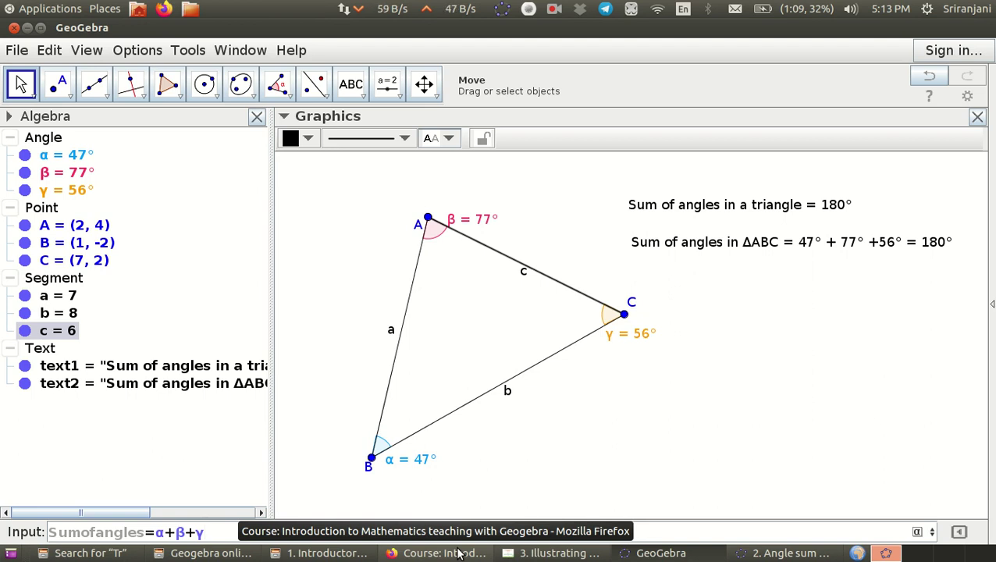
key(Return)
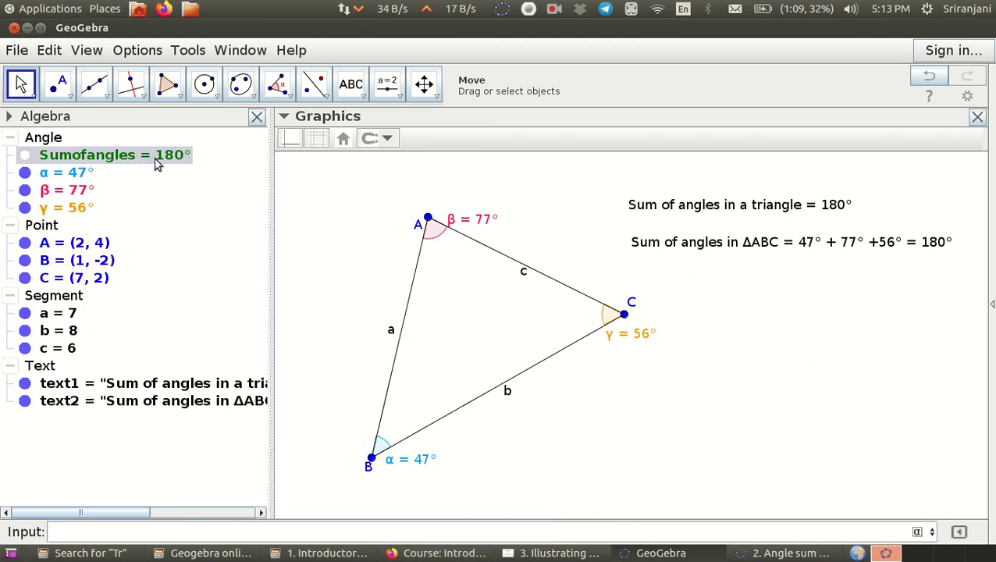
Edit the ΔABC text to replace the fixed 180° at its end with the dynamic object Sumofangles.
double_click(781, 246)
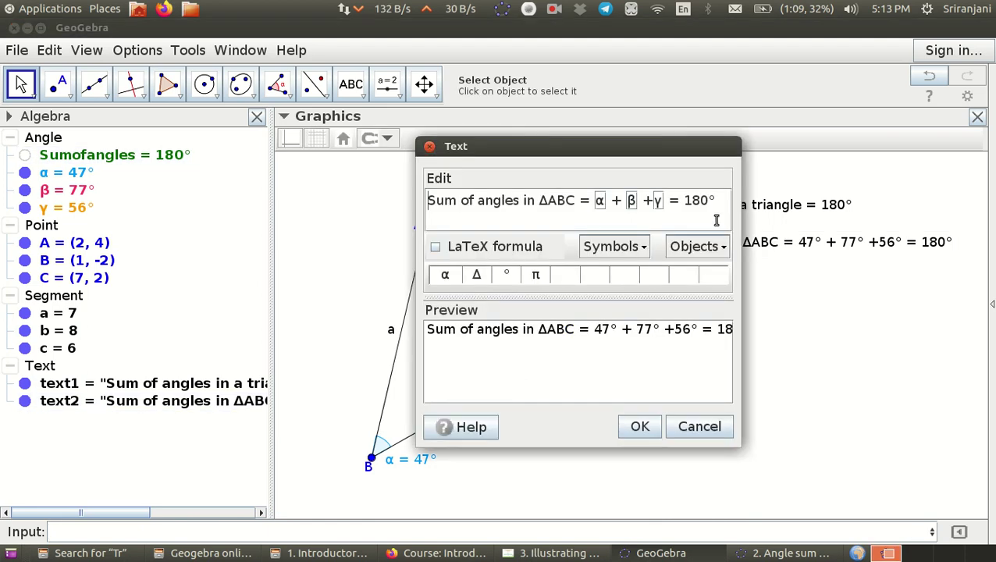
click(710, 201)
key(Delete)
key(Delete)
key(Delete)
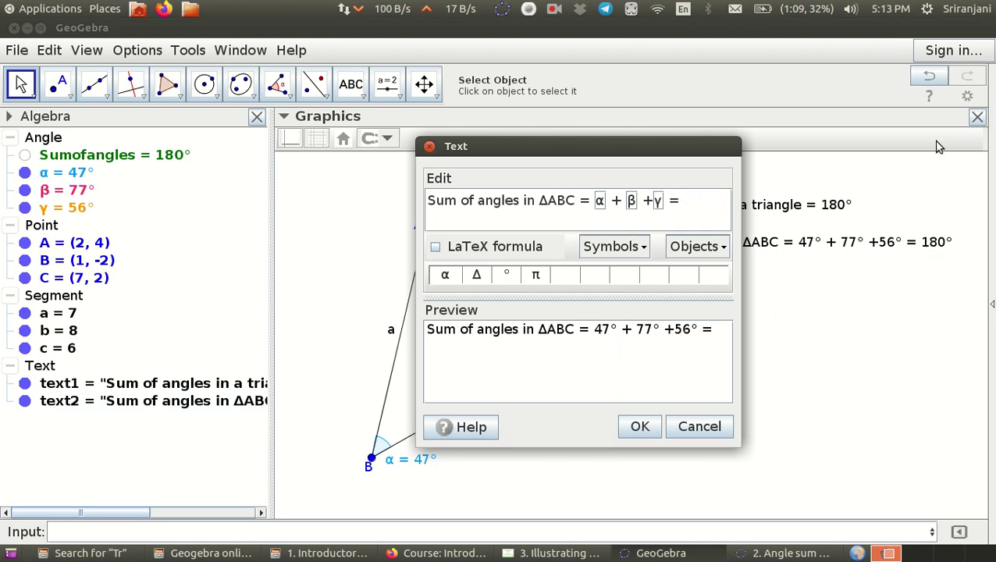
click(708, 248)
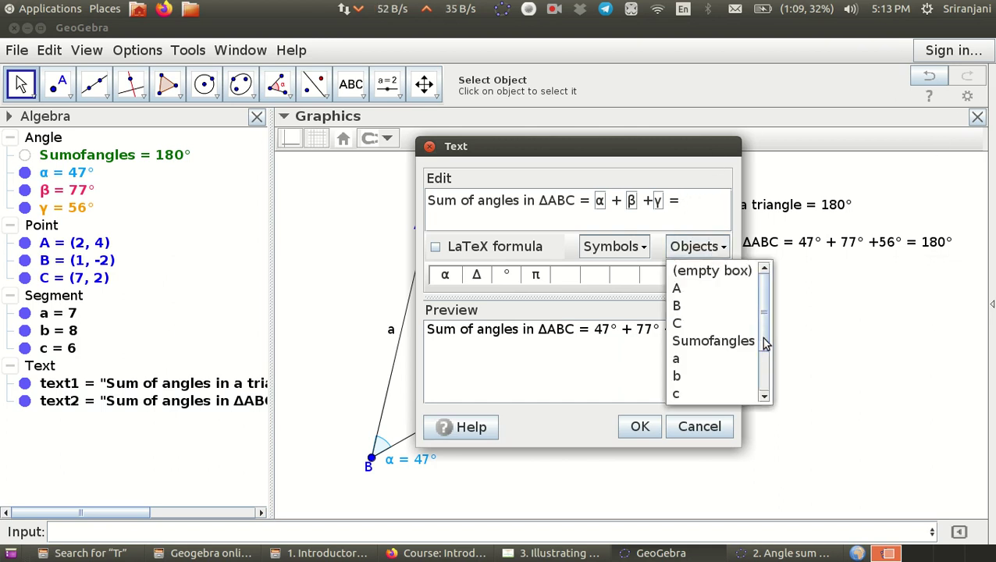
scroll(763, 337, down, 1)
click(747, 334)
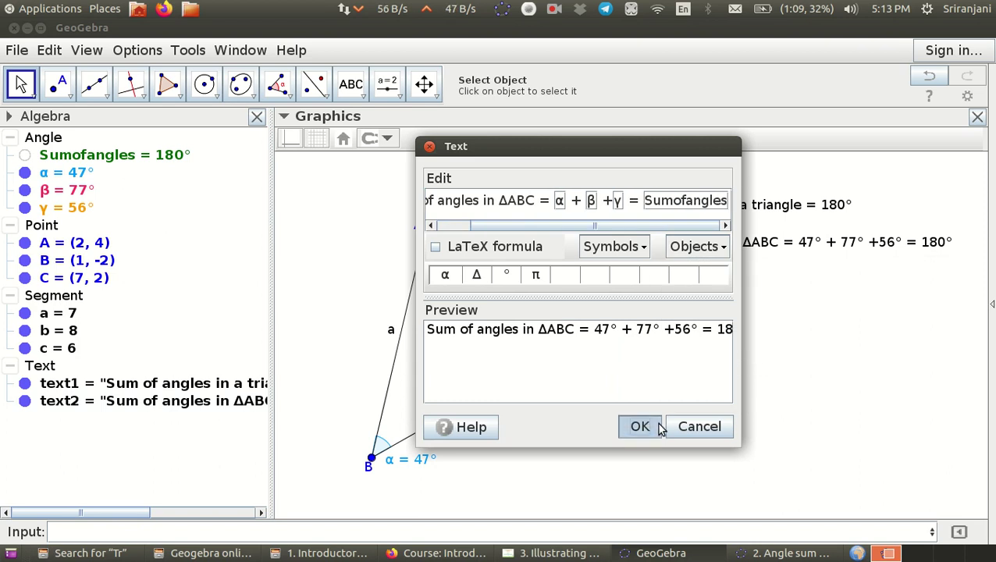
click(639, 427)
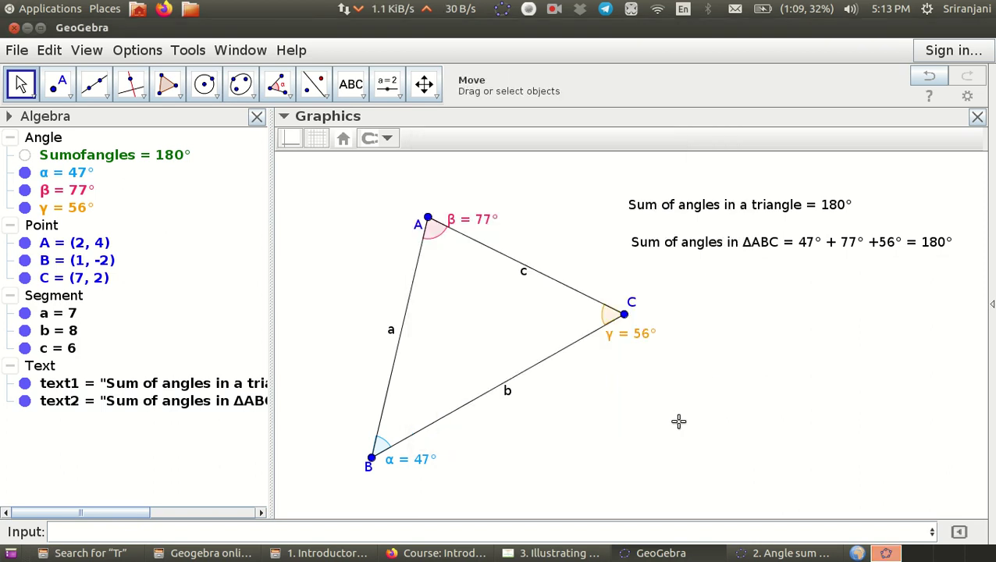
Move vertex A to about (3, 5) and vertex C to about (7, 0), and hide the Algebra view.
click(428, 217)
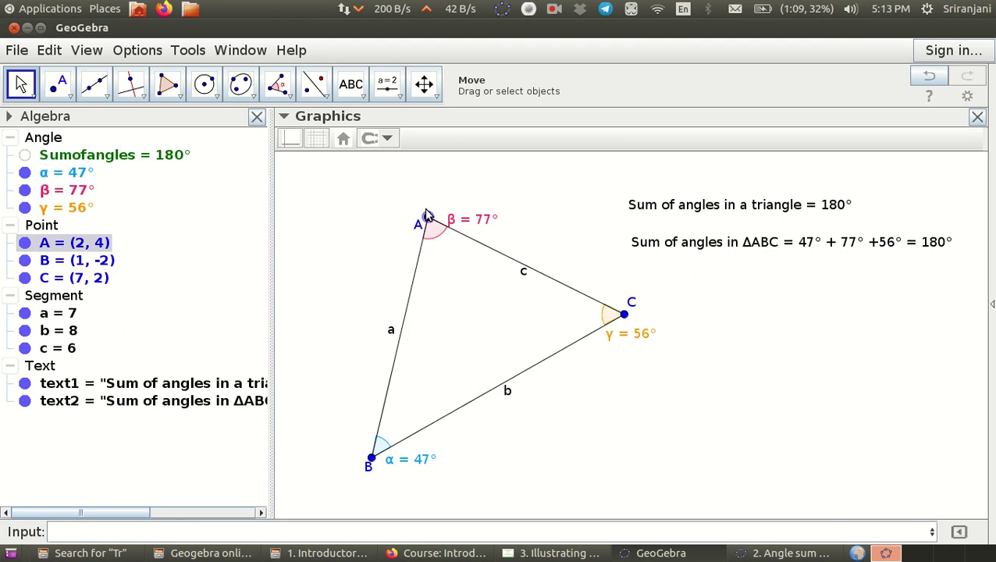
mouse_move(428, 217)
mouse_down()
mouse_move(394, 224)
mouse_move(373, 267)
mouse_move(393, 275)
mouse_move(442, 211)
mouse_up()
drag(624, 313, 625, 362)
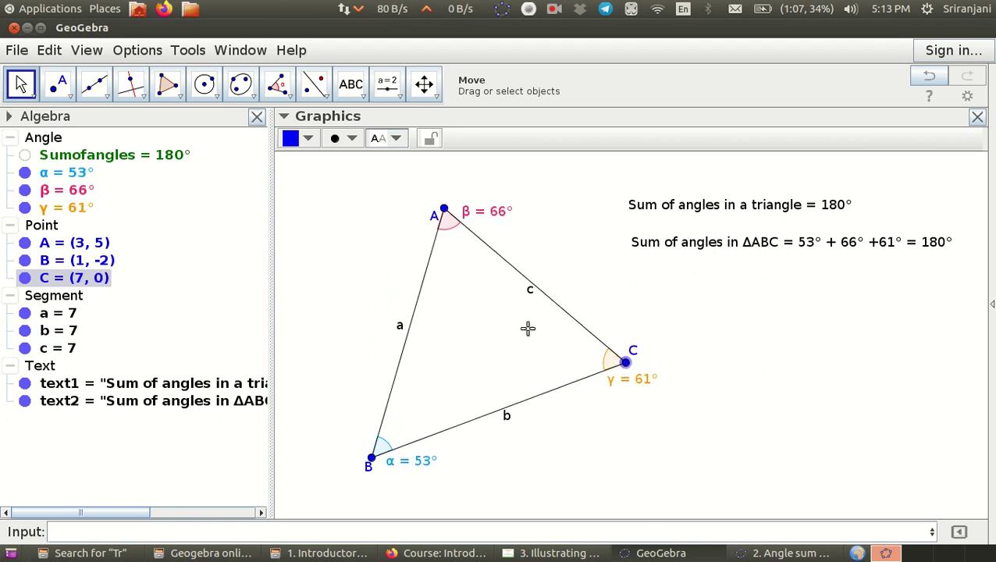
click(257, 117)
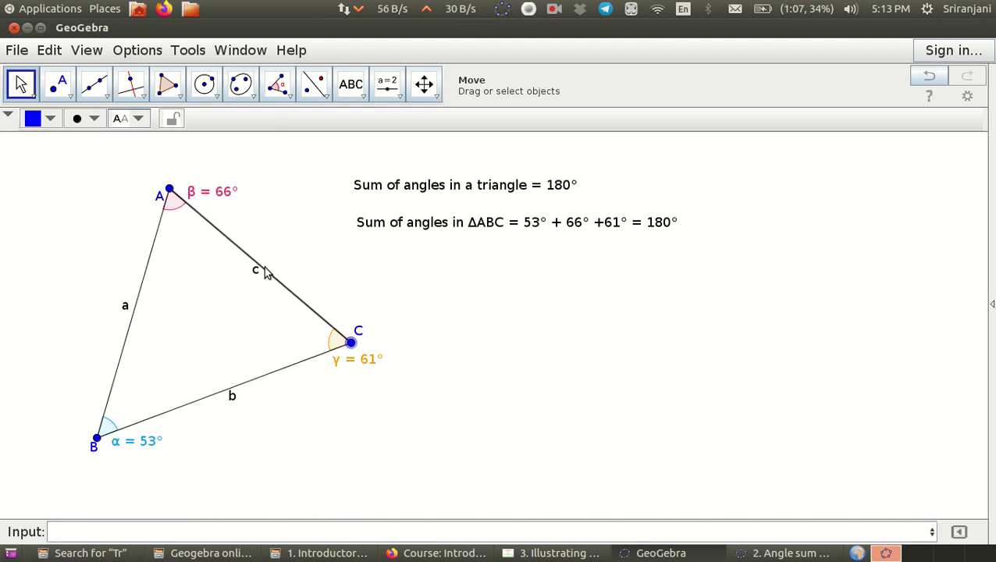
Start a new construction, saving the current one as Textboxintroduction in the June 23 files folder.
click(11, 52)
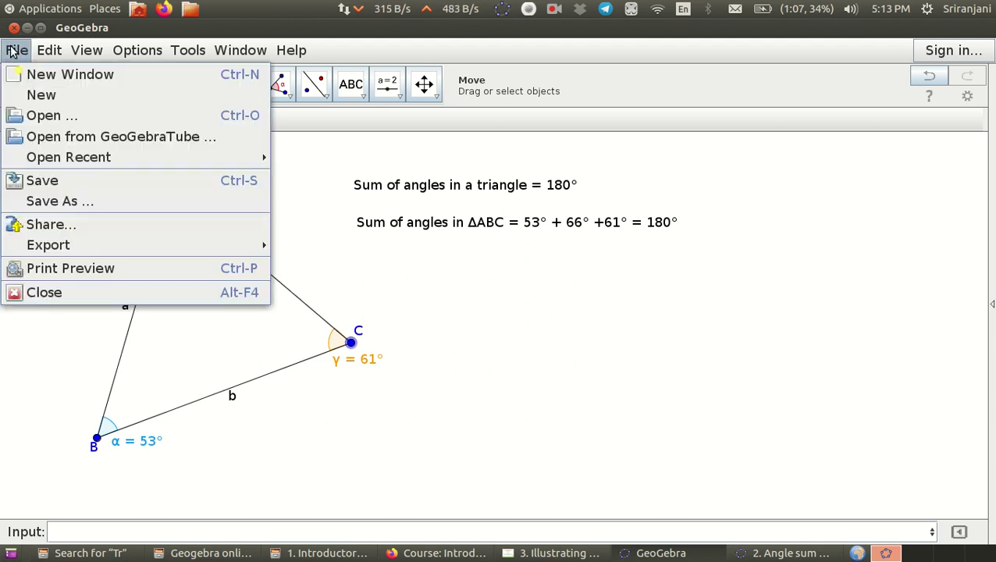
click(41, 95)
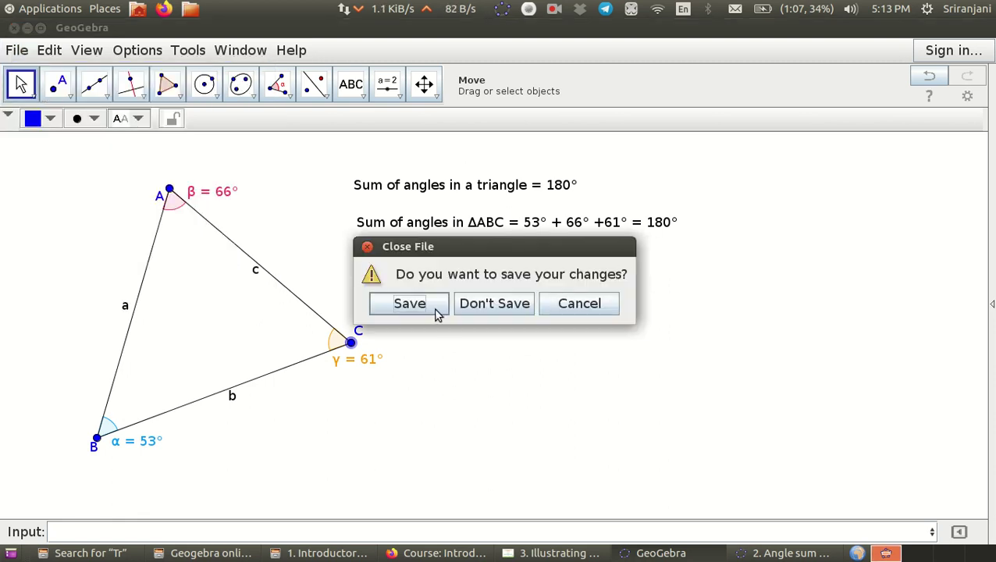
click(434, 306)
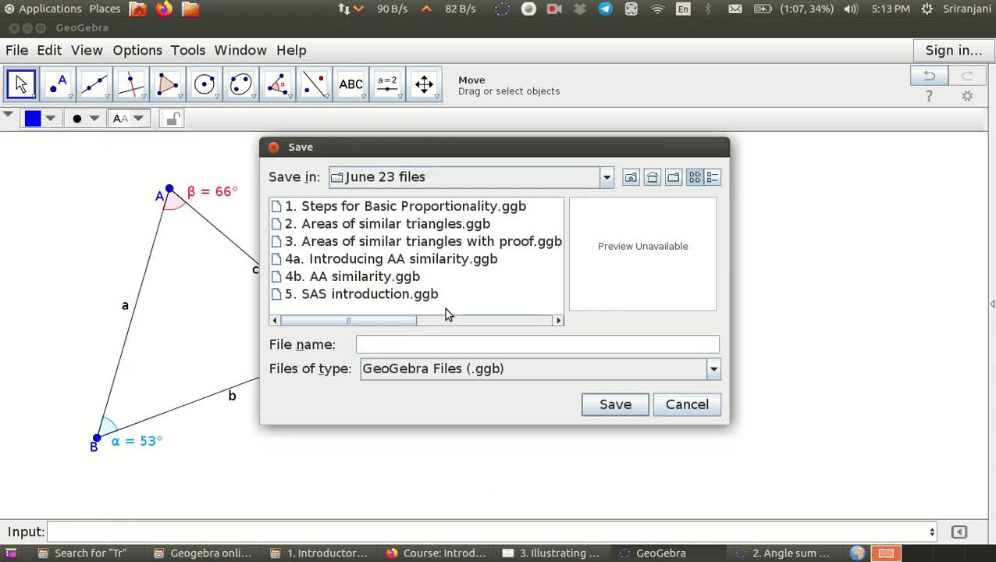
text(Textboxintroduc)
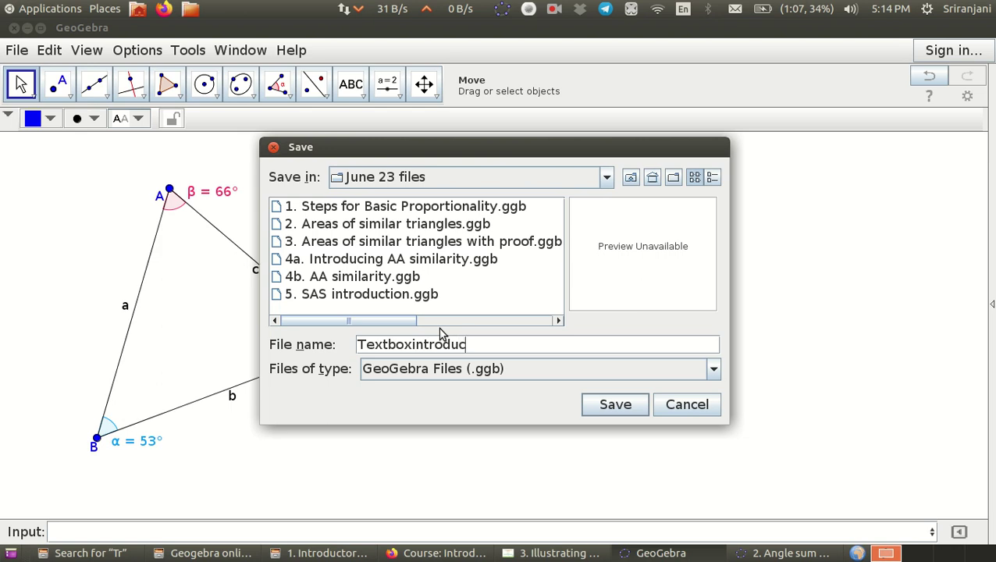
text(tion)
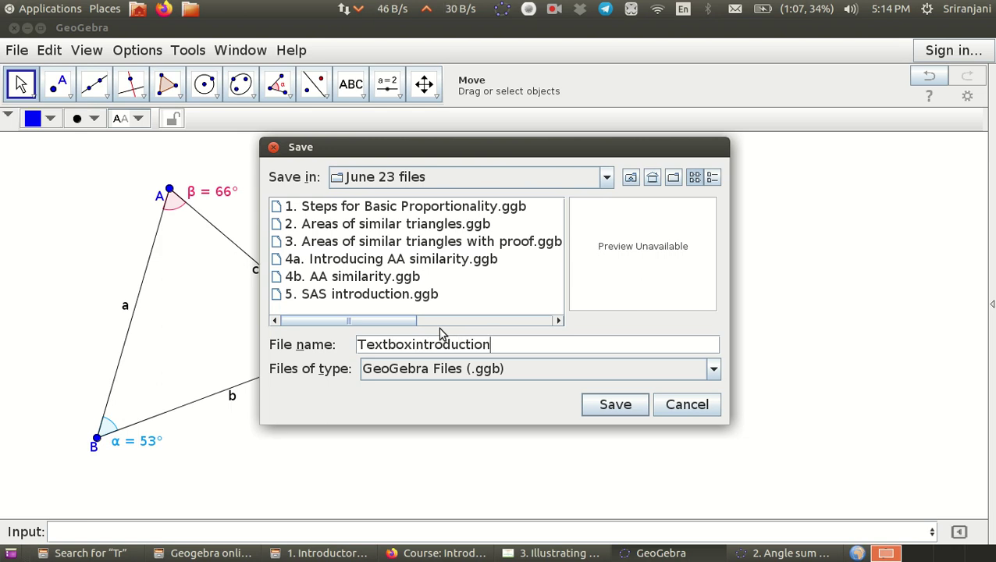
click(605, 409)
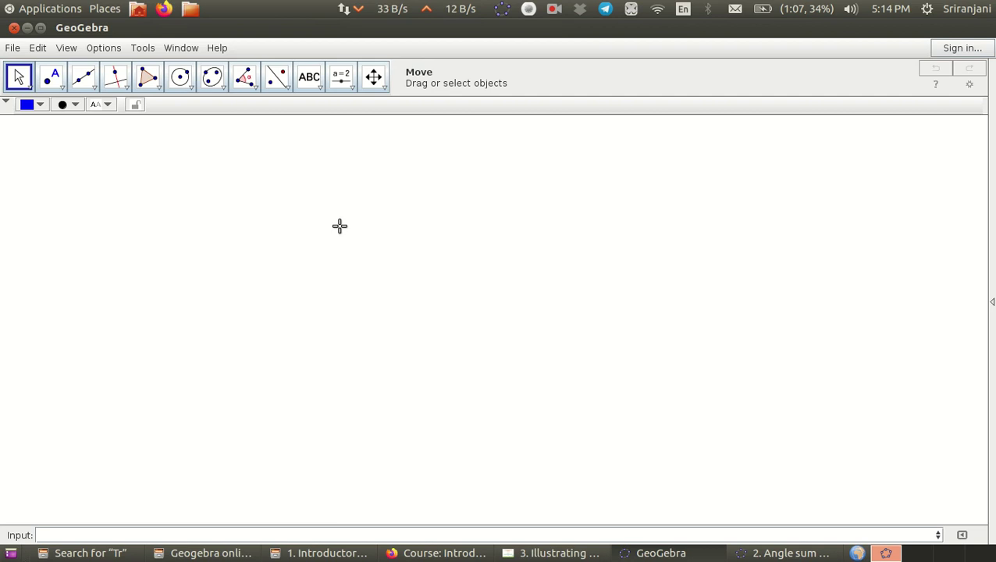
Show the Algebra view in the new construction and narrow it.
click(66, 48)
click(61, 67)
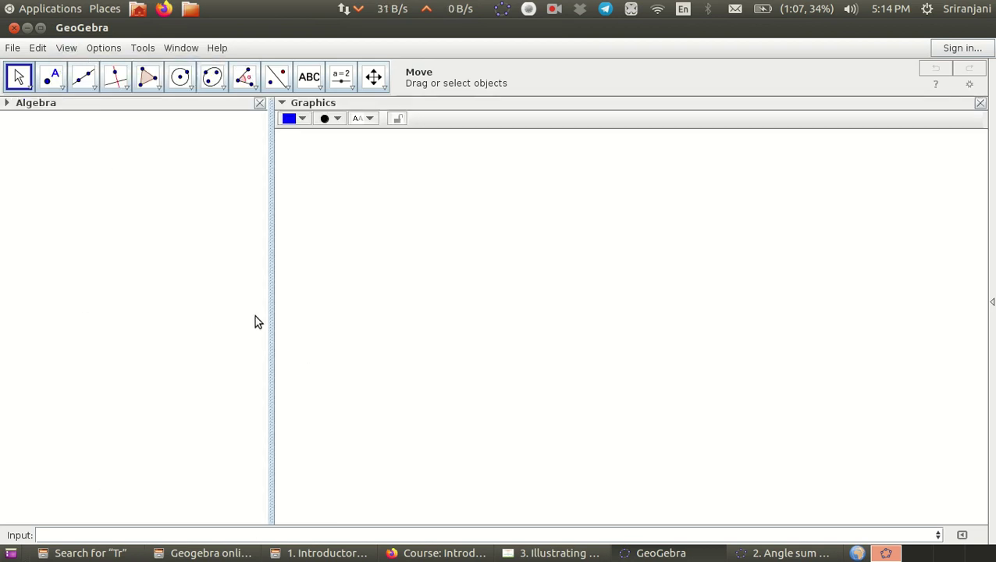
drag(268, 212, 195, 289)
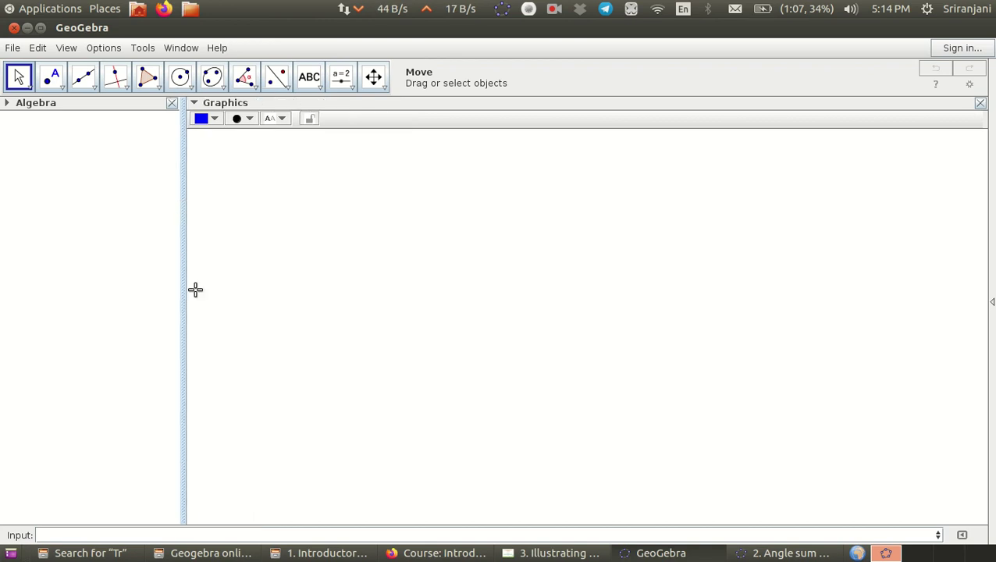
click(229, 532)
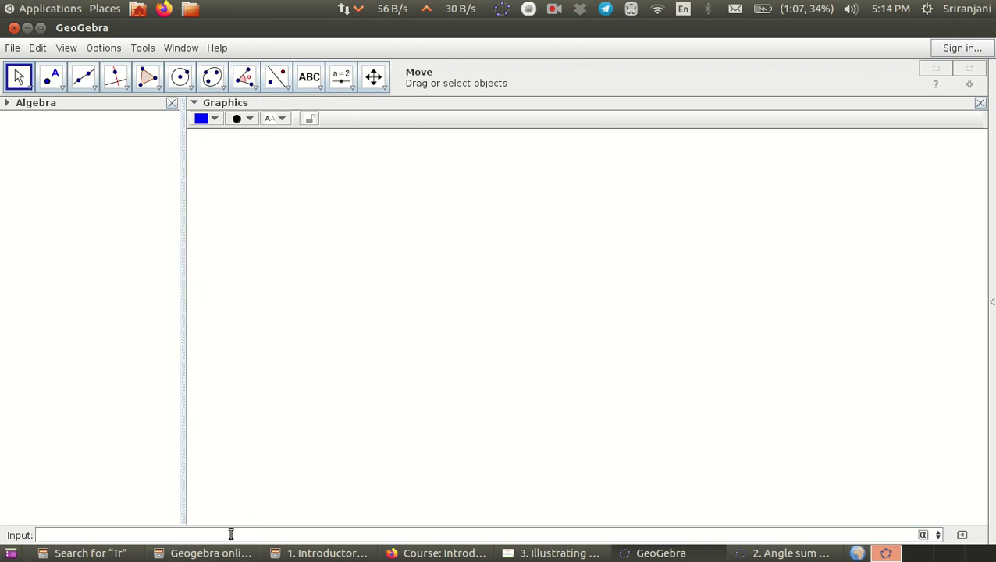
text(Point)
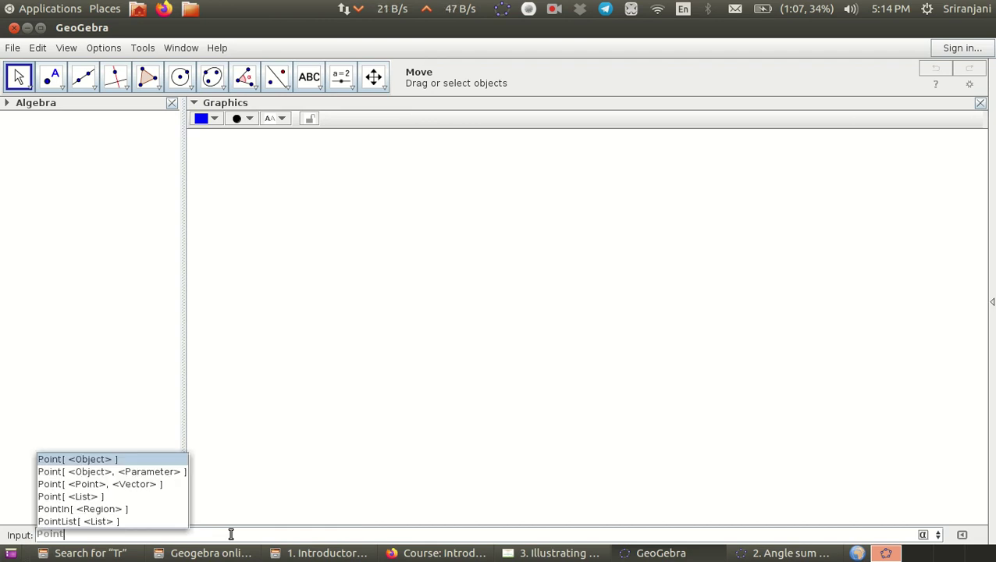
key(Escape)
click(231, 534)
key(BackSpace)
key(BackSpace)
key(BackSpace)
key(BackSpace)
key(BackSpace)
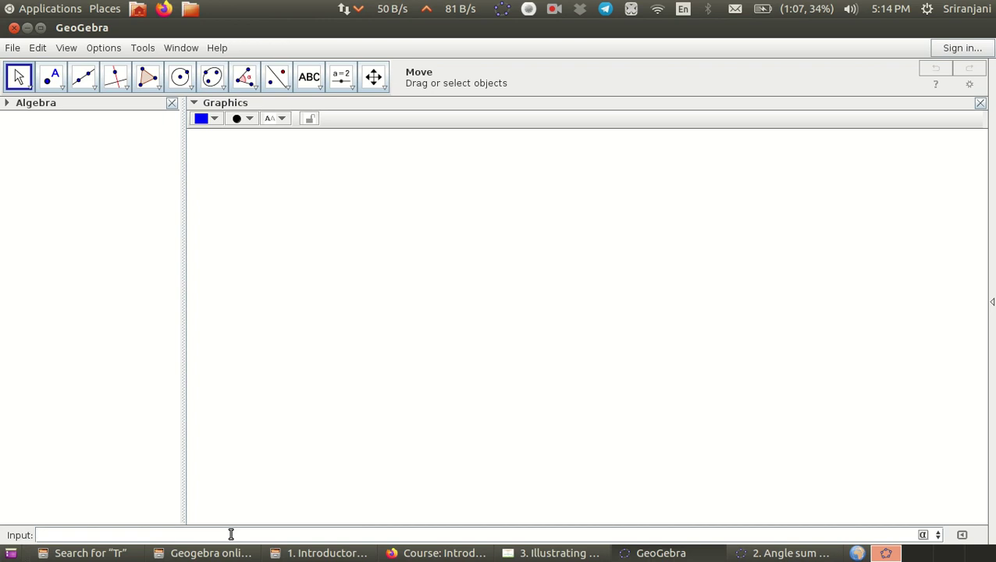
Place two free points with the Point tool, at about (3.9, 1.1) and (10.7, 0.8).
click(52, 79)
click(486, 320)
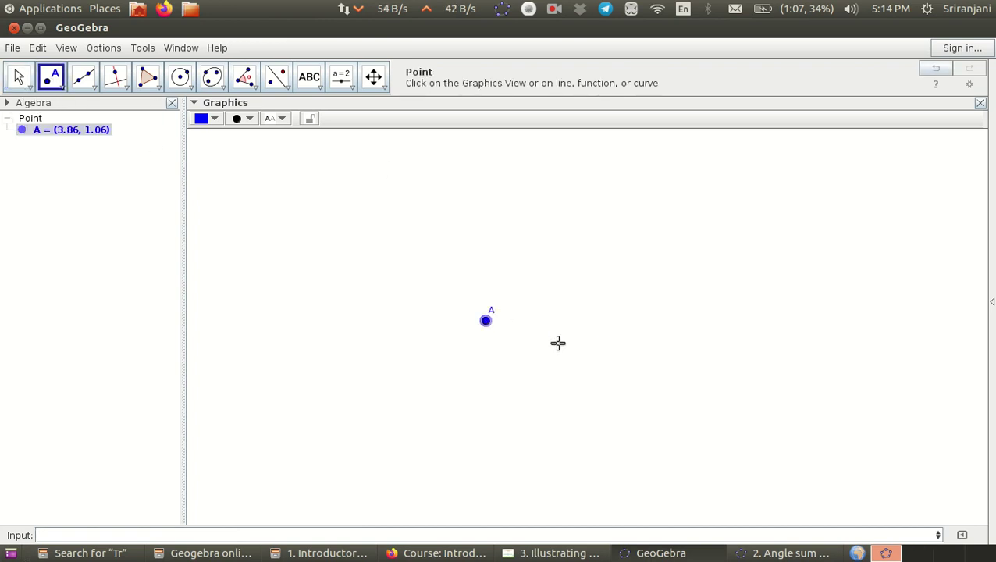
click(734, 331)
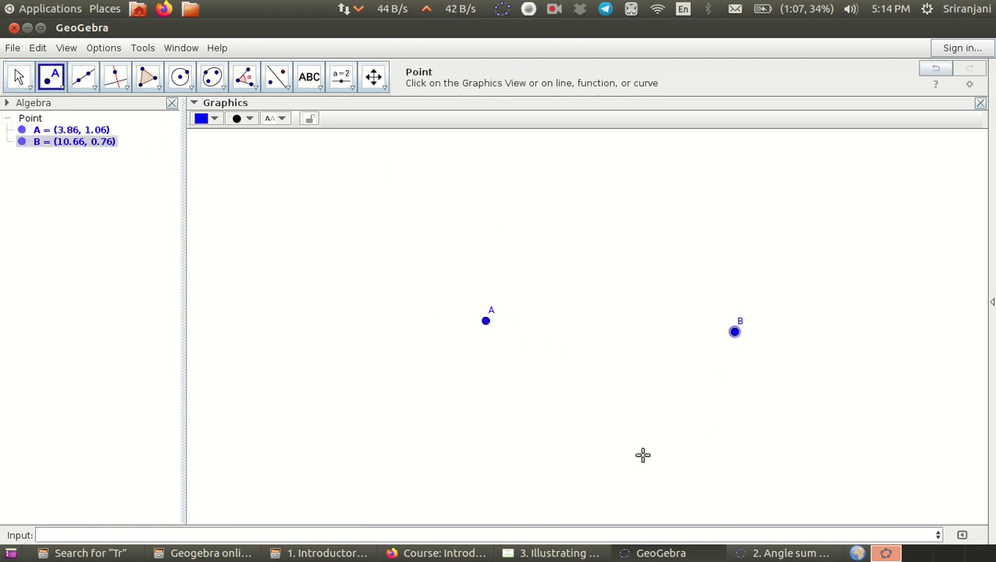
Draw a segment between points A and B with the Segment tool, and undo it.
click(135, 532)
text(Seg)
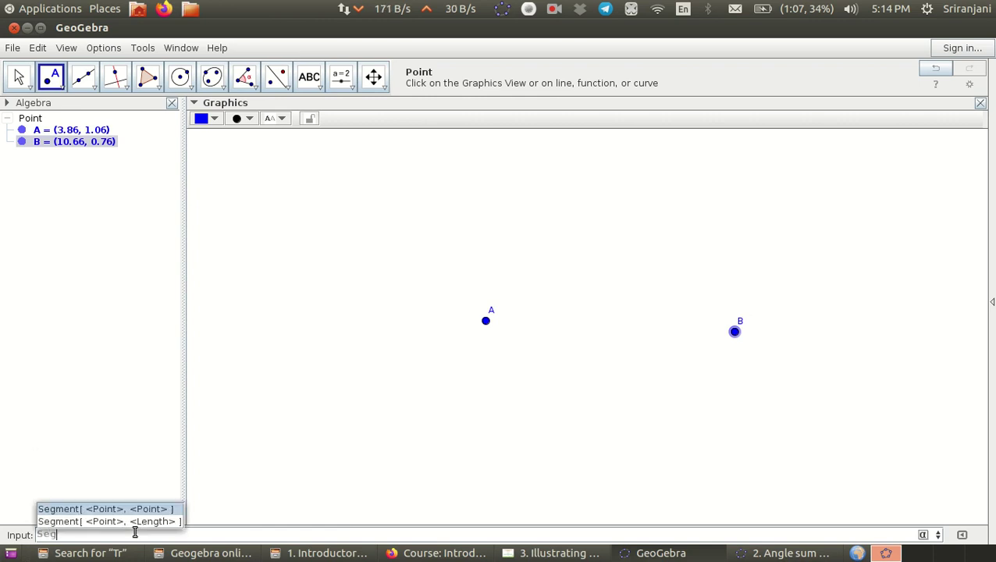
text(ment)
key(Escape)
click(95, 88)
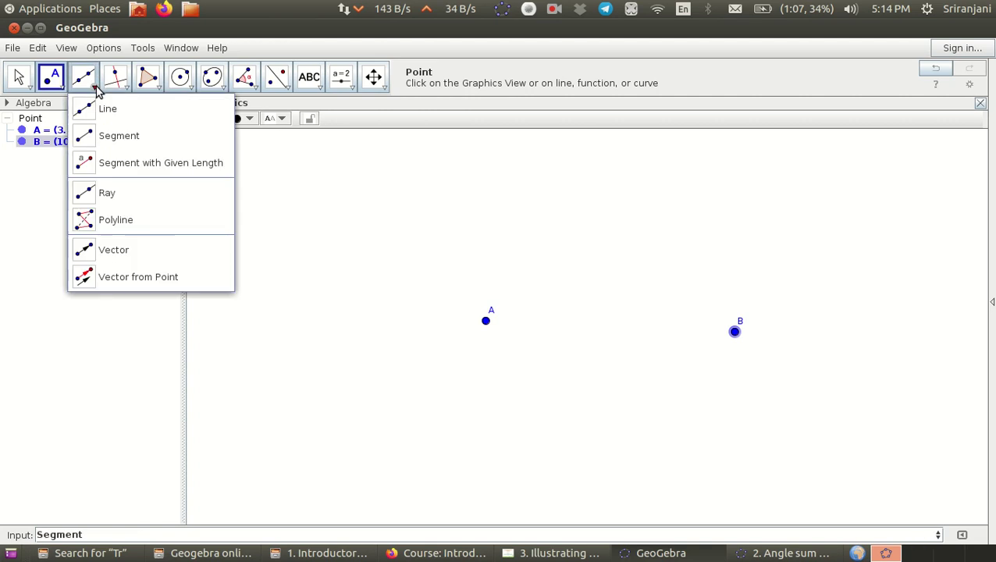
click(107, 142)
click(487, 326)
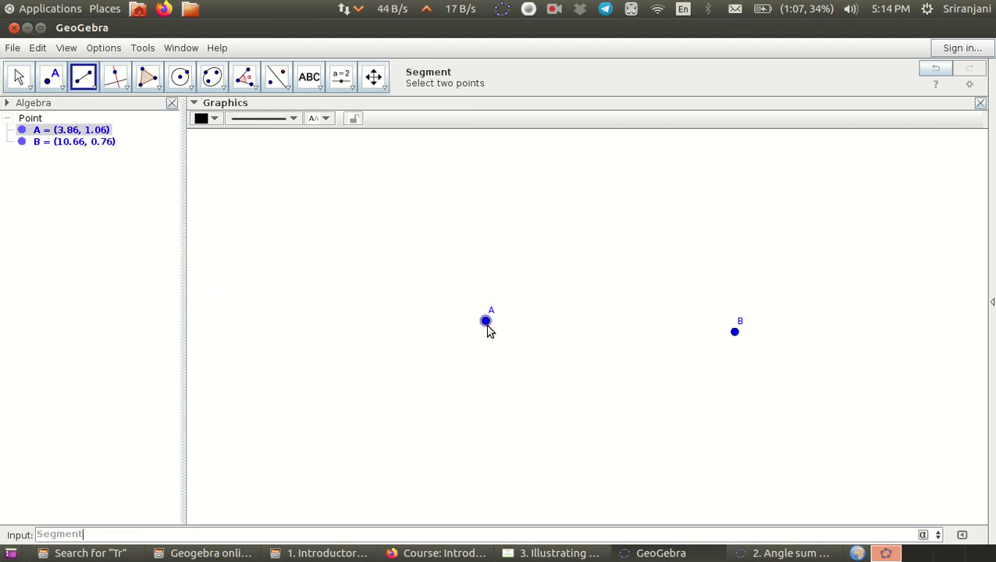
click(735, 334)
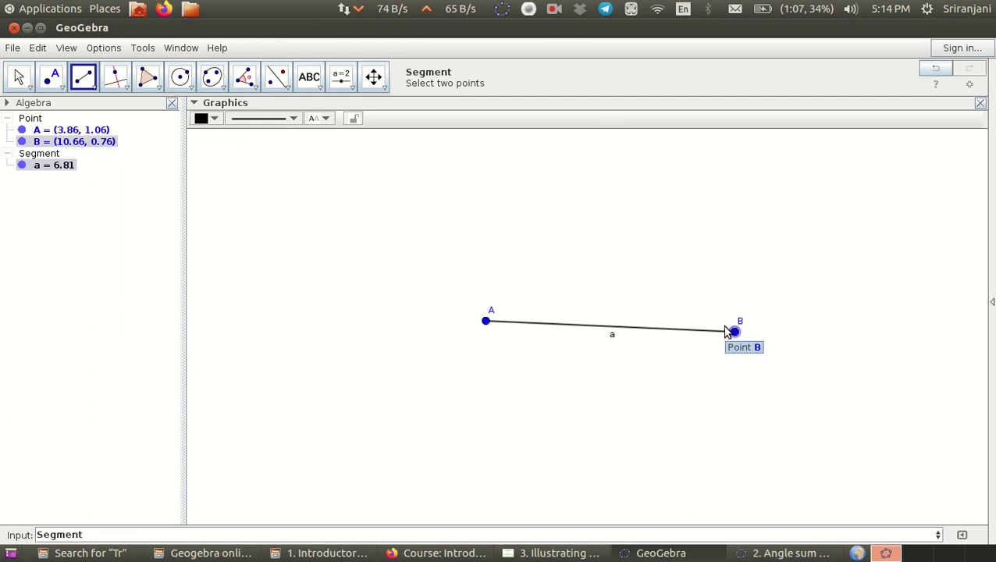
key(ctrl+z)
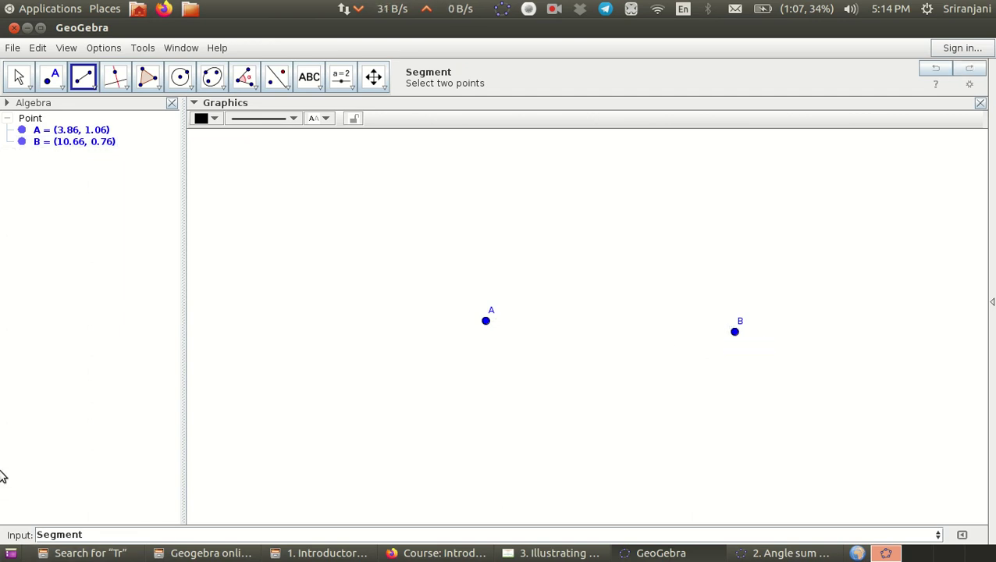
Create the segment joining points A and B with the input command Segment[A,B].
click(107, 537)
key(BackSpace)
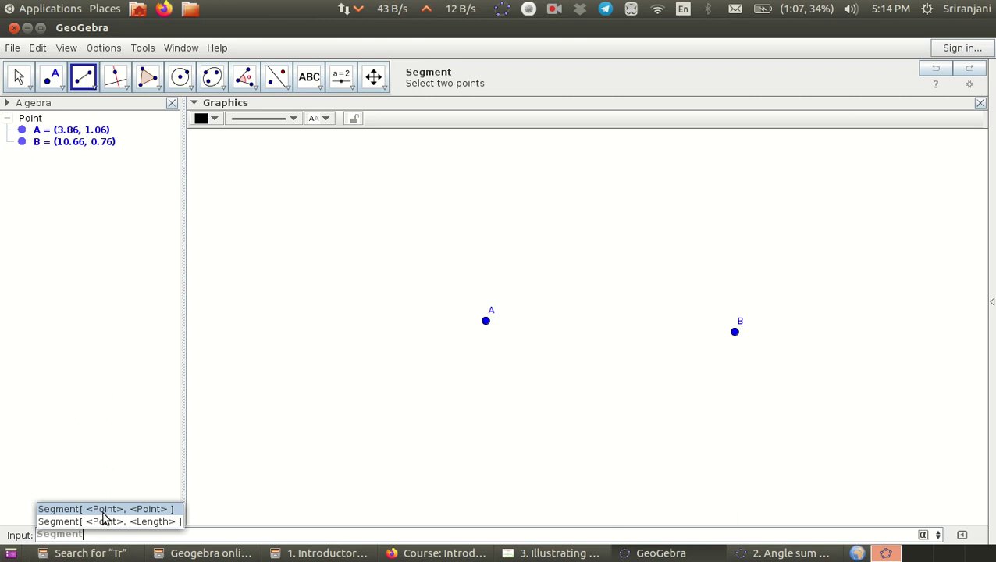
click(103, 512)
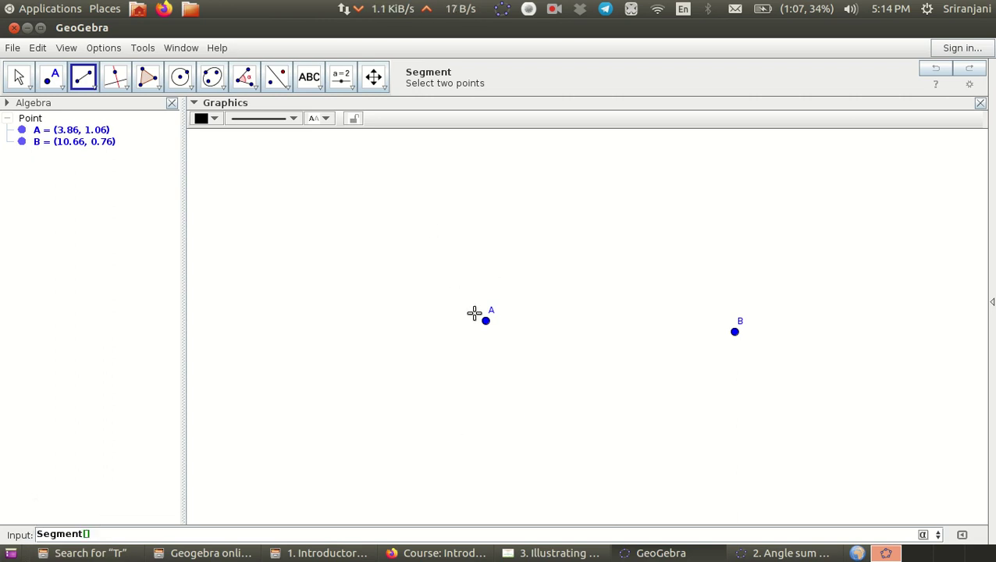
click(485, 322)
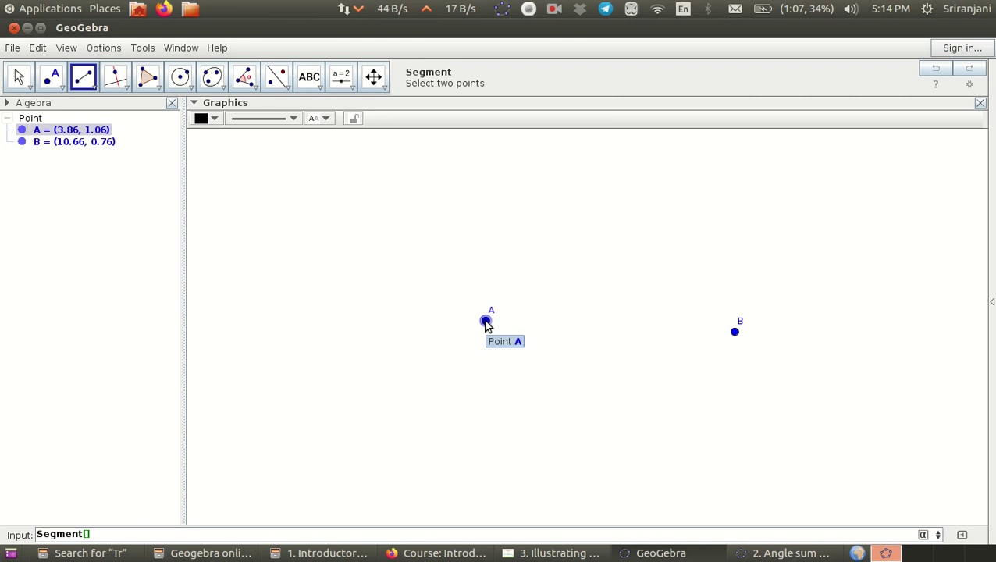
click(734, 333)
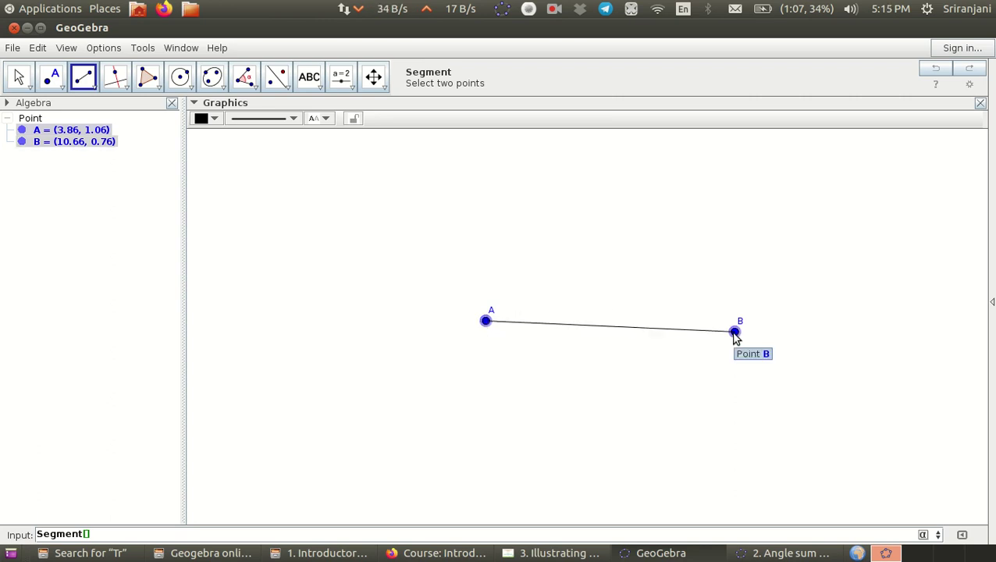
key(Escape)
text(Segment[A,B)
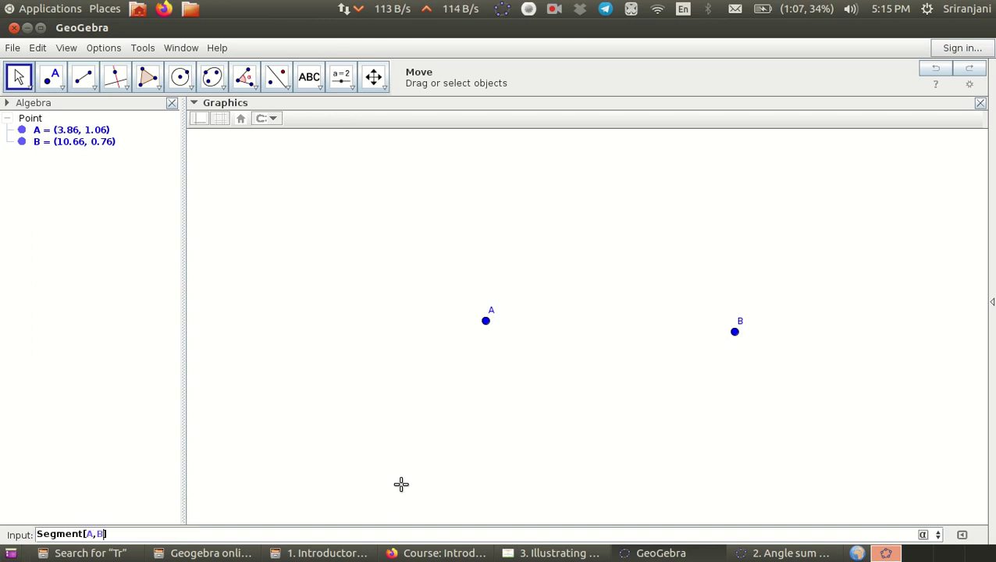
key(Return)
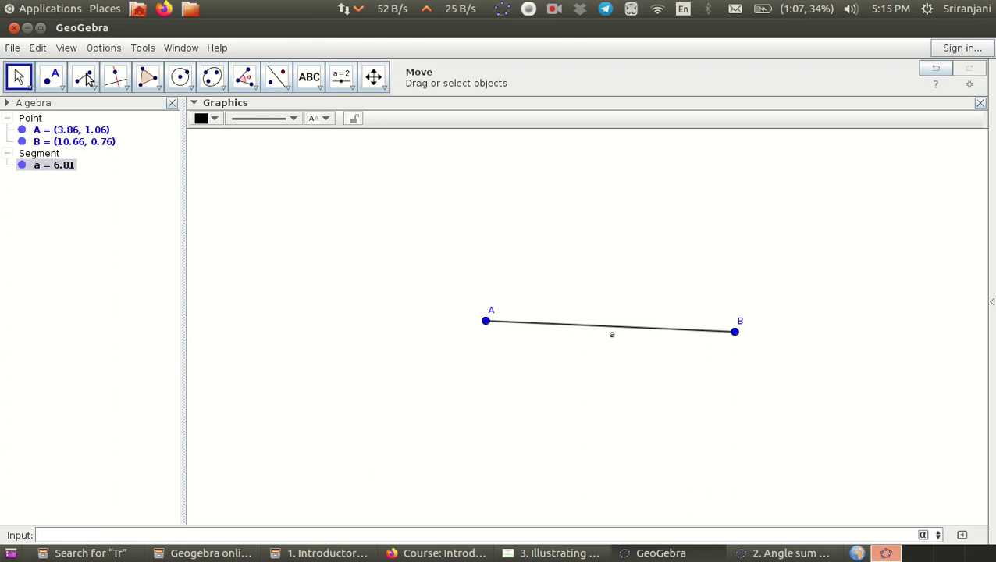
Begin entering the perpendicular command, and place a free point above the segment at about (7.4, 5.2).
click(114, 533)
text(Pe)
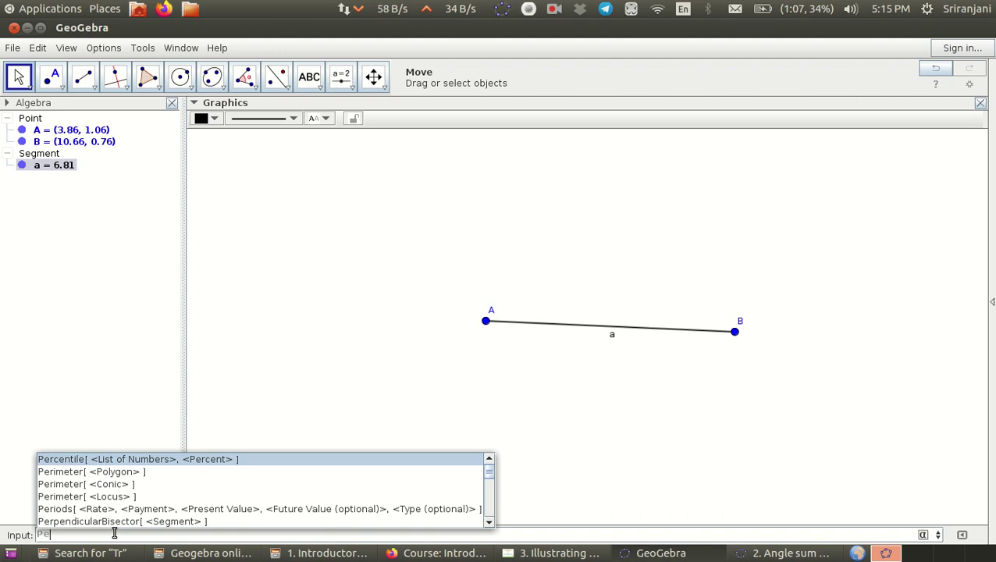
text(rpe)
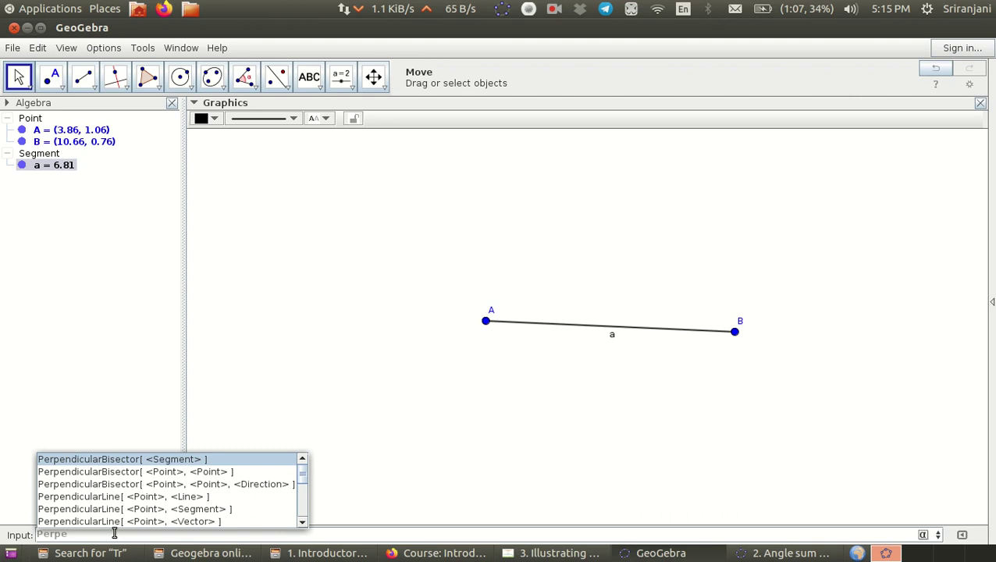
key(Escape)
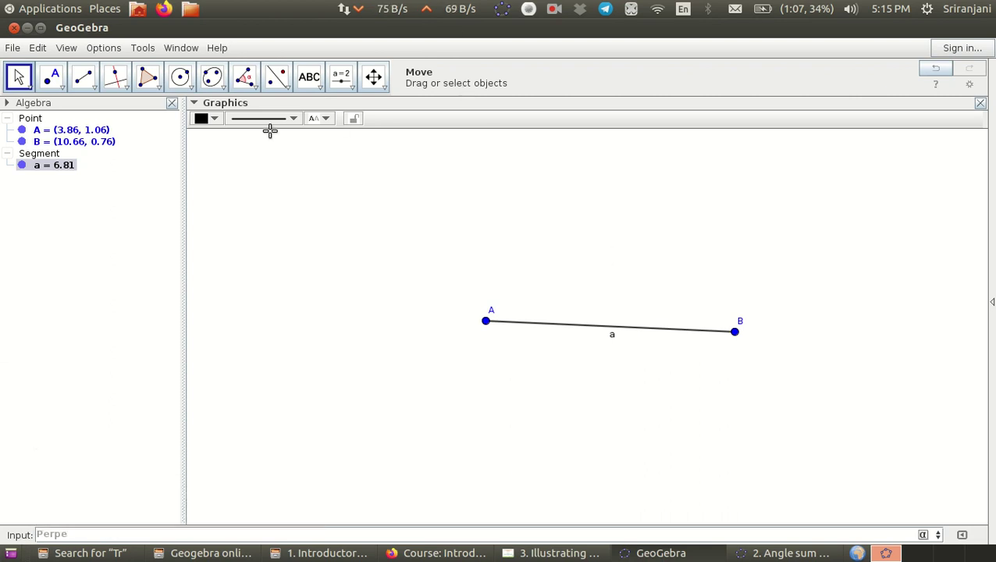
click(53, 78)
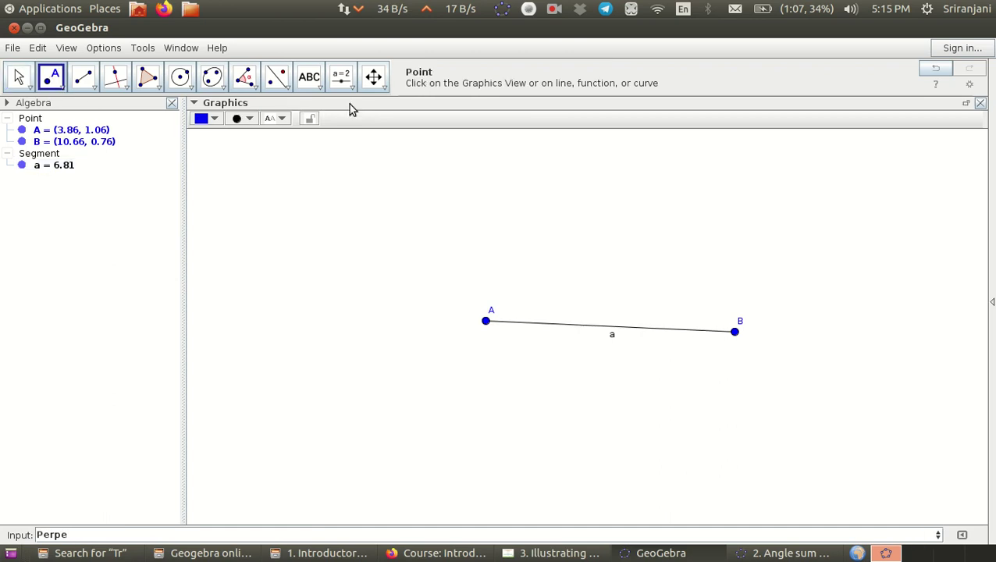
click(614, 167)
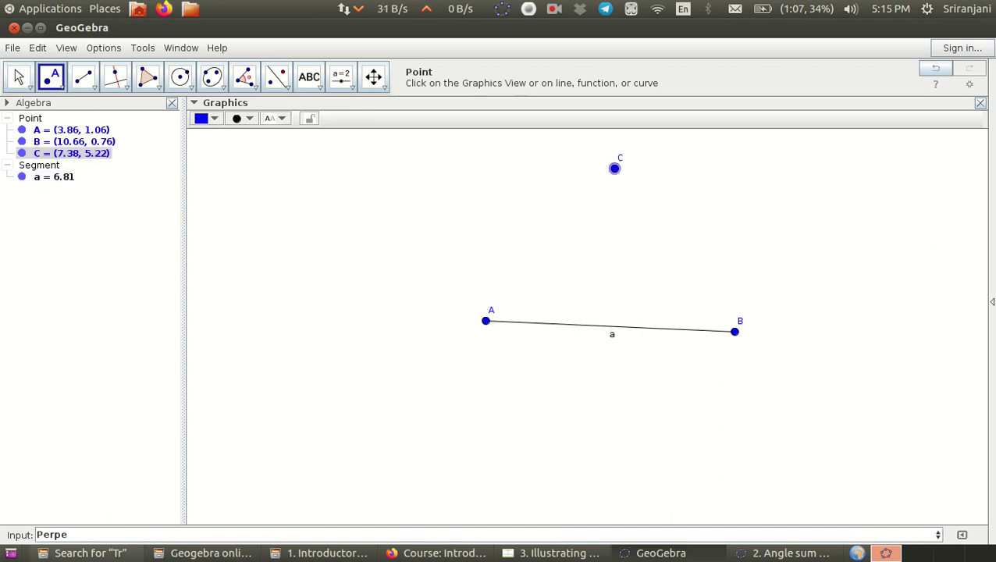
Construct the line through point C perpendicular to segment a with the input command PerpendicularLine[C, a].
click(143, 538)
text(dic)
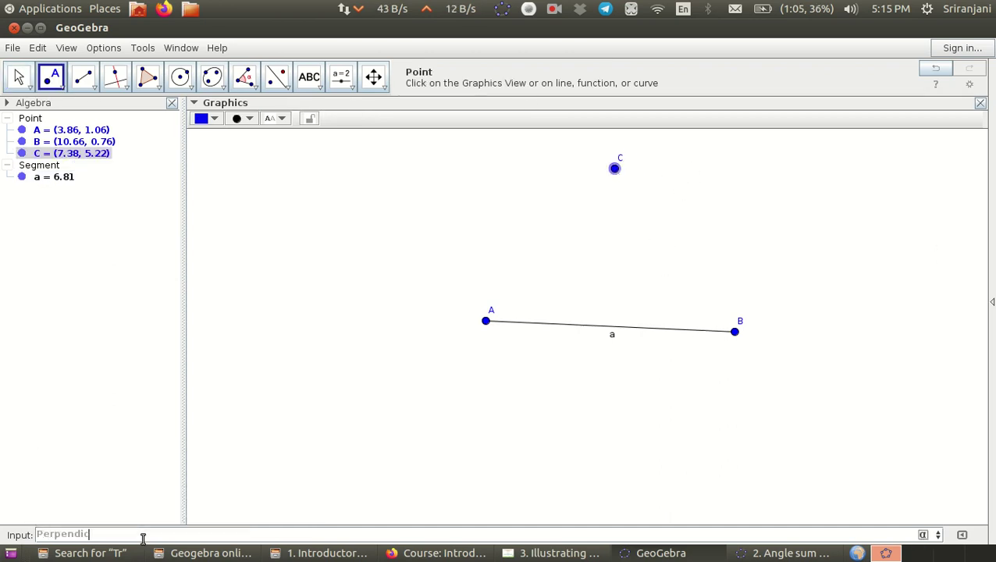
text(ular)
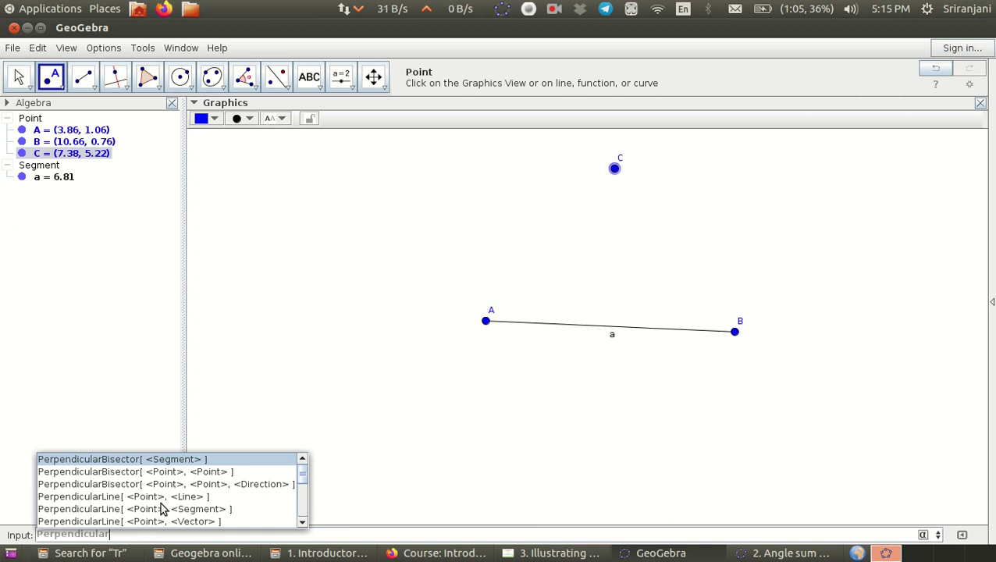
click(159, 509)
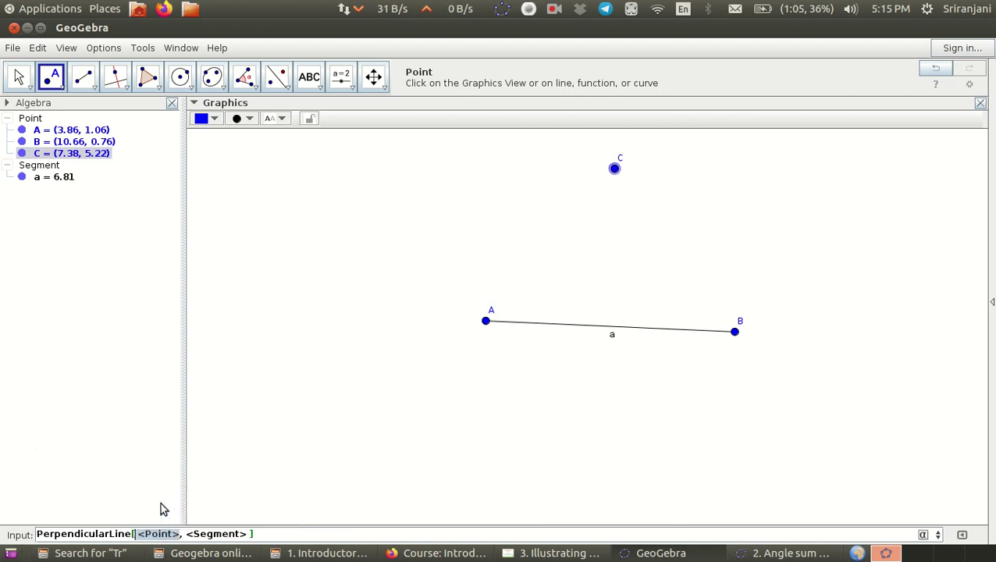
text(C)
click(188, 532)
text(a)
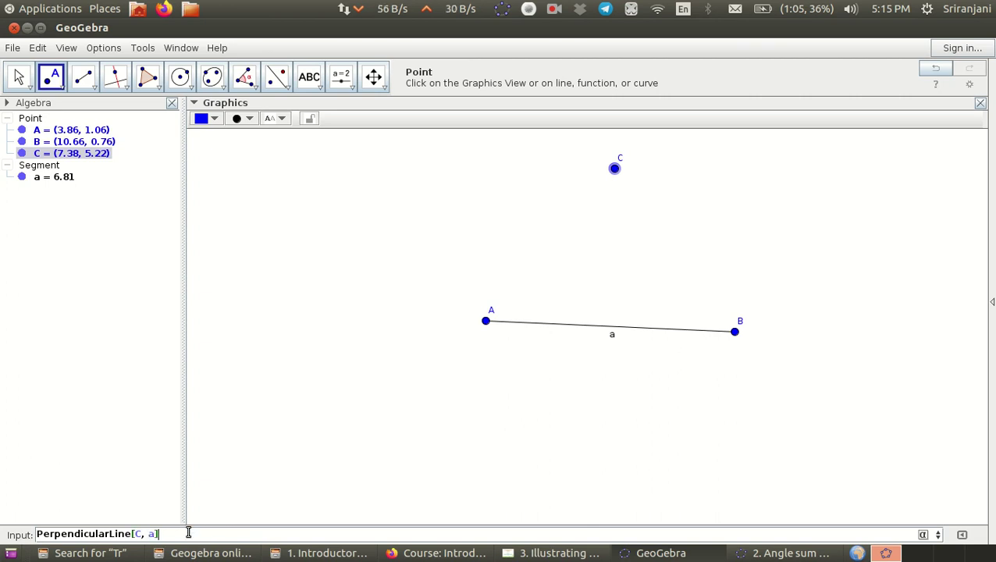
key(Return)
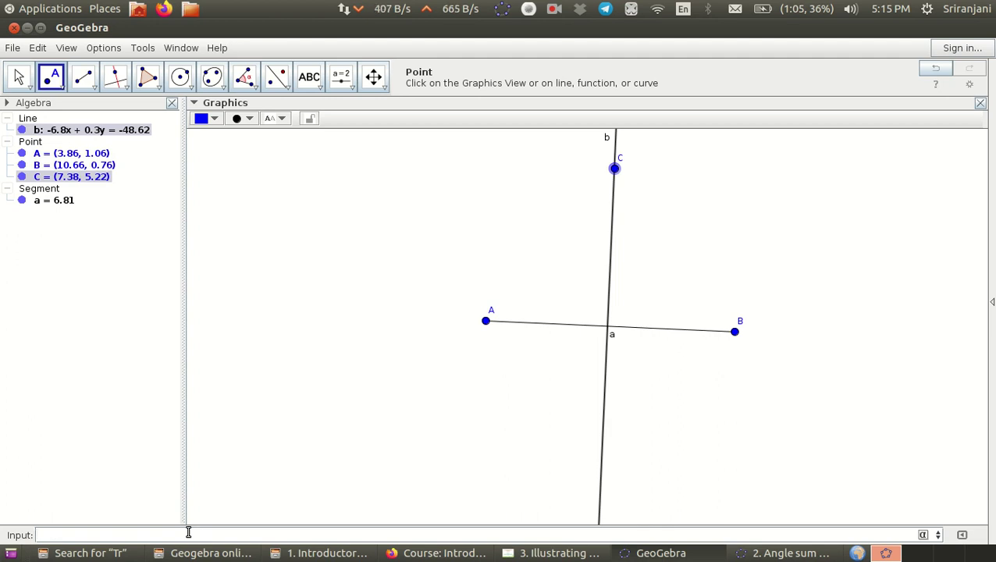
click(105, 538)
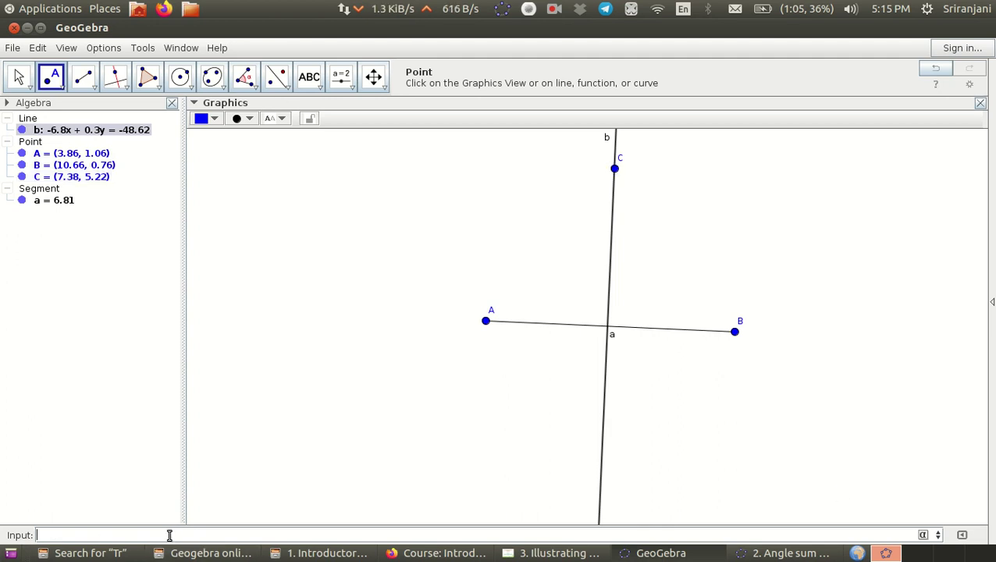
text(Angl)
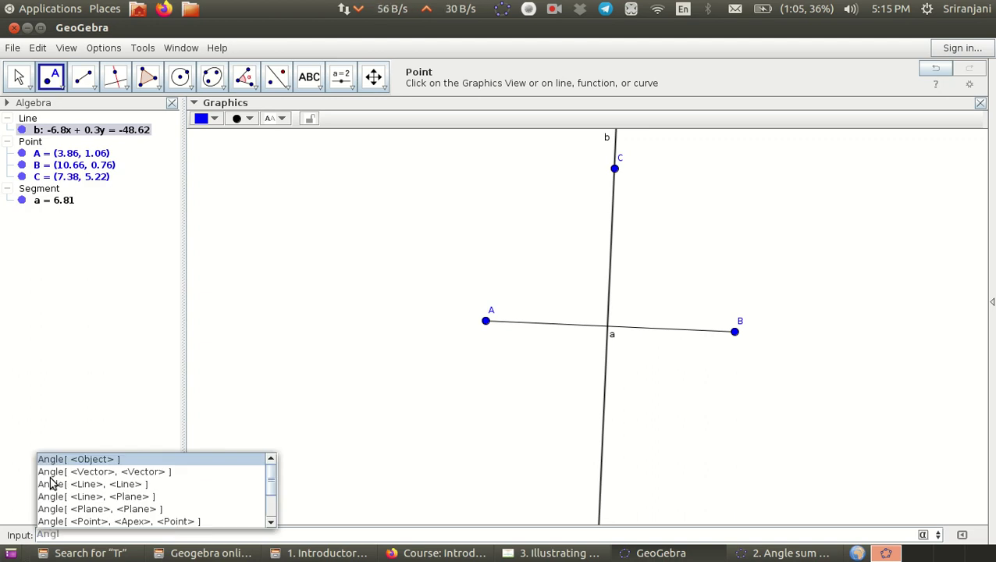
text(e)
key(Escape)
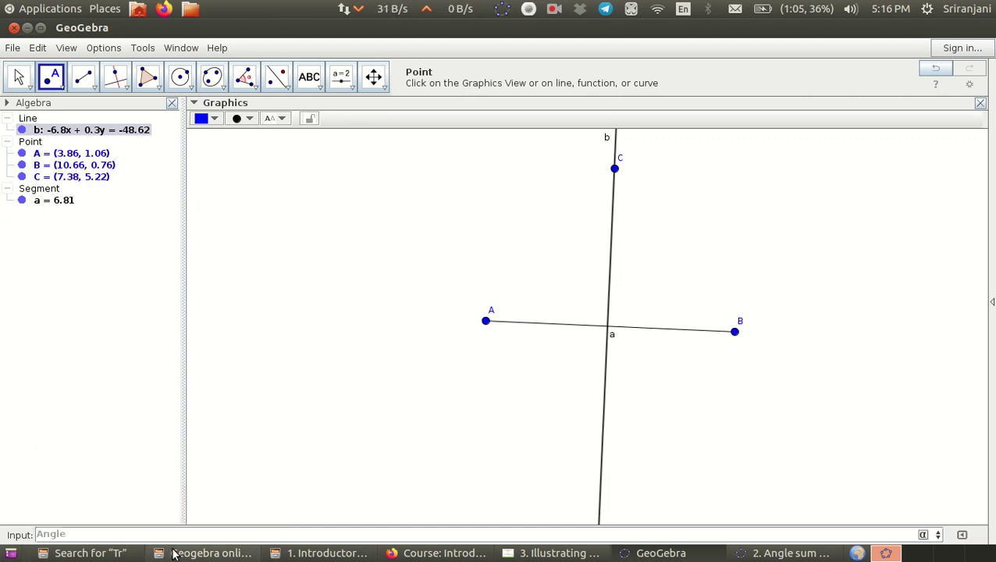
key(BackSpace)
key(BackSpace)
key(BackSpace)
key(BackSpace)
key(BackSpace)
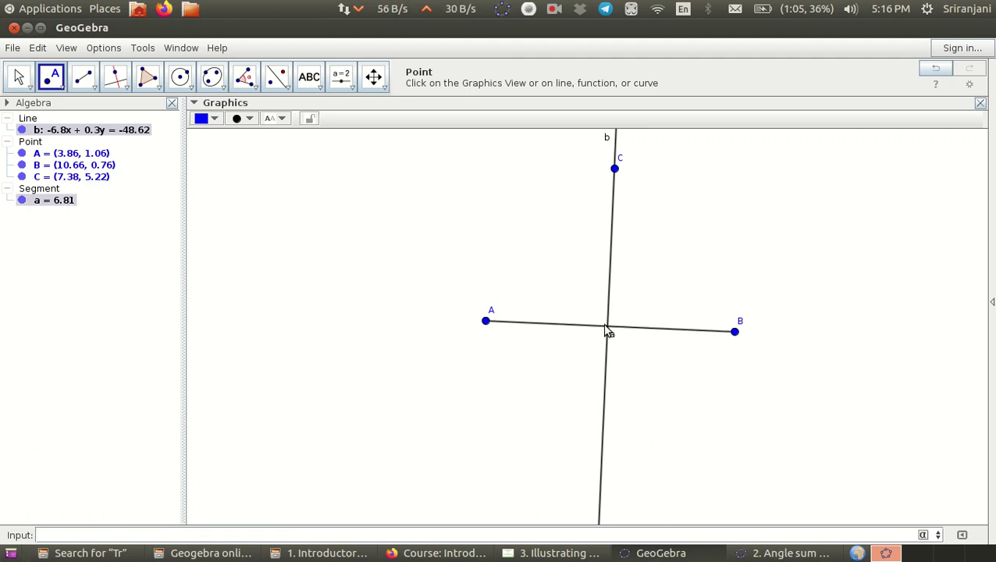
Mark the point where line b crosses segment a with the Intersect tool.
click(52, 76)
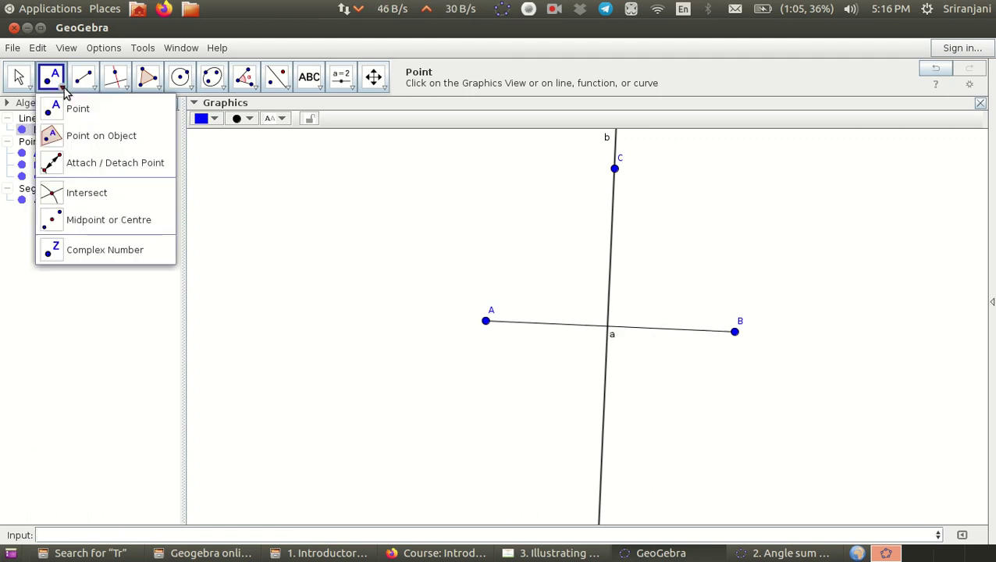
click(82, 192)
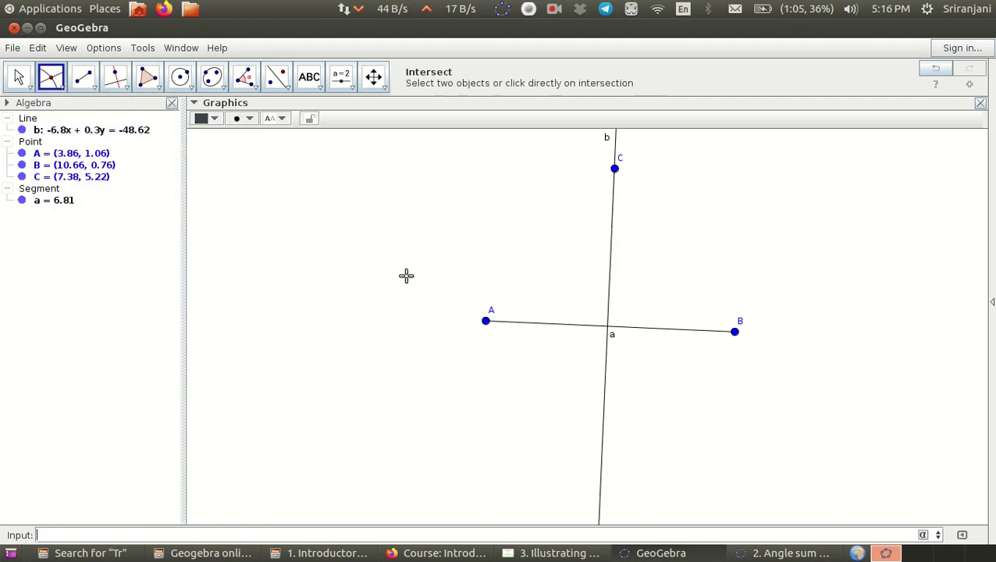
click(605, 325)
Start the input command Angle[] and try to pick B, the intersection point and C in the drawing as its arguments.
click(90, 535)
text(Ang)
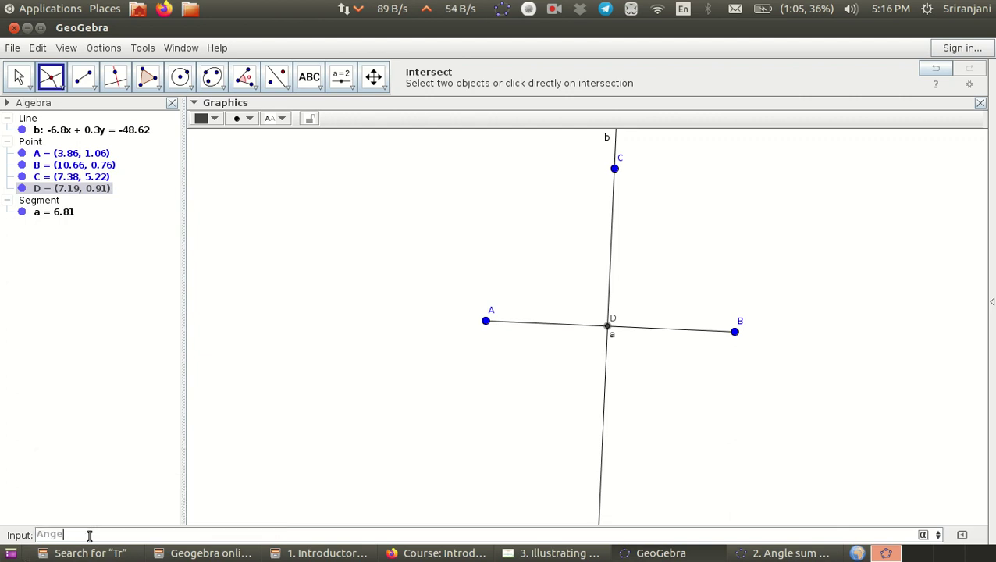
text(le[)
click(740, 338)
click(608, 326)
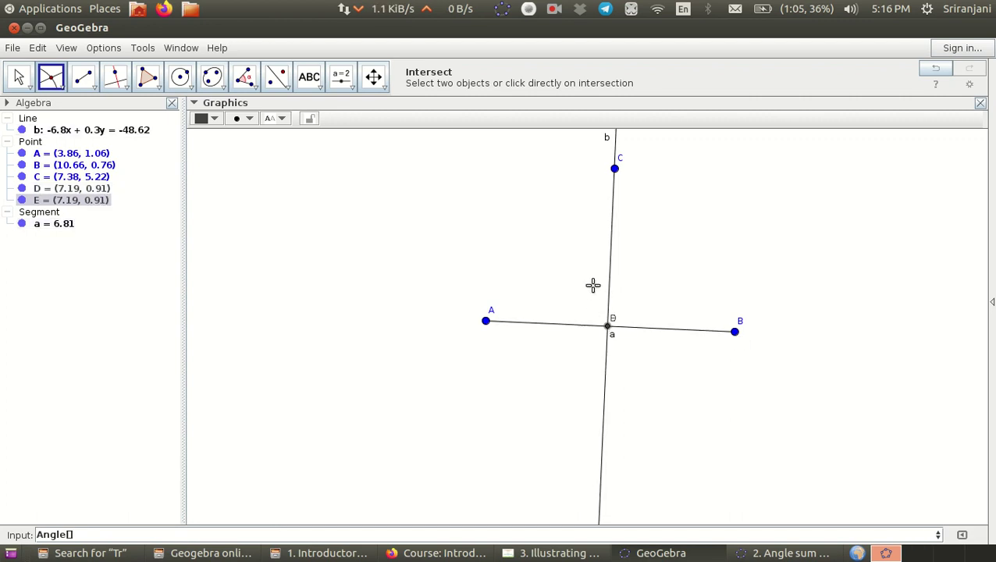
click(616, 178)
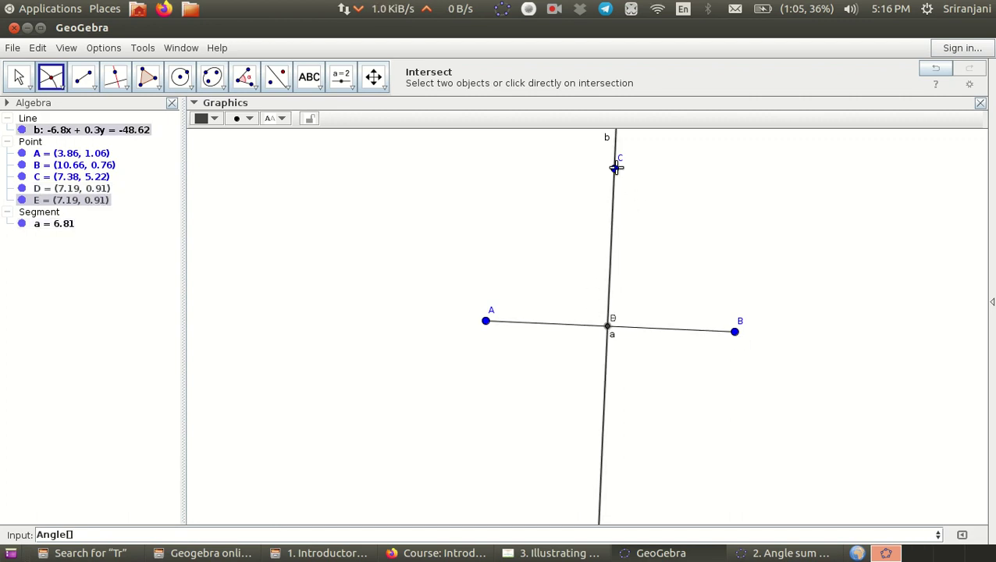
Shift the label D away from the intersection, and create the angle with the input command Angle[B,E,C].
click(70, 534)
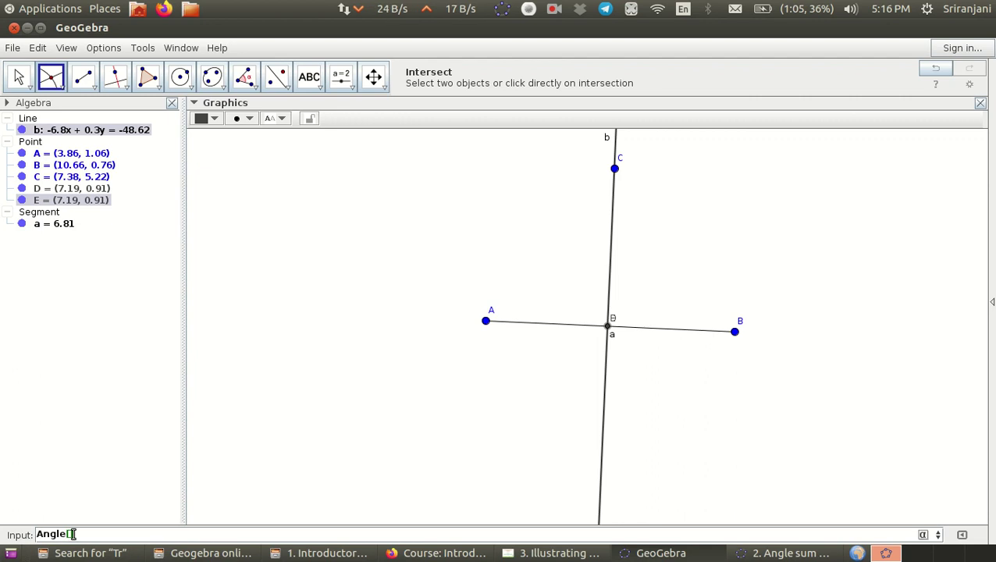
text(B,)
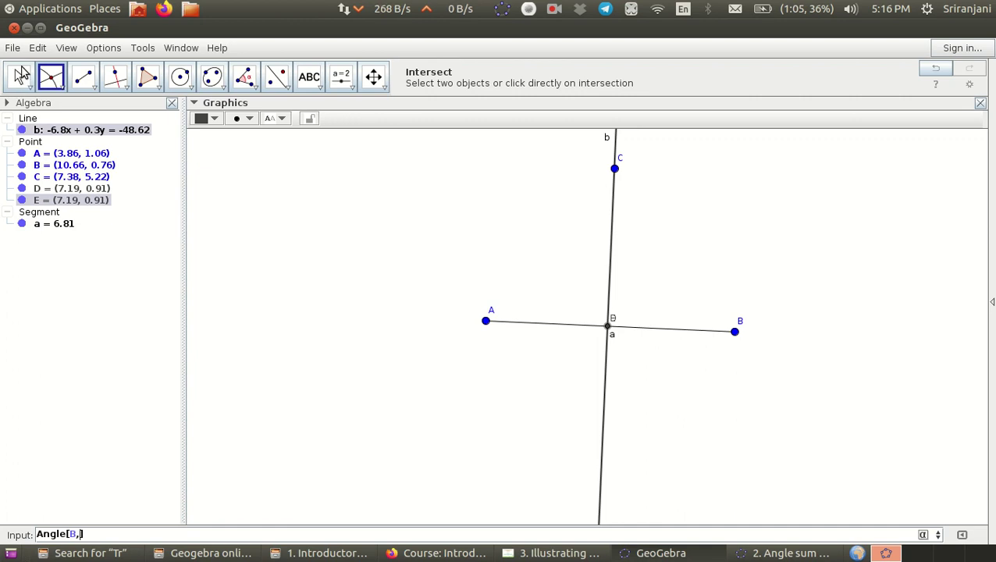
click(21, 75)
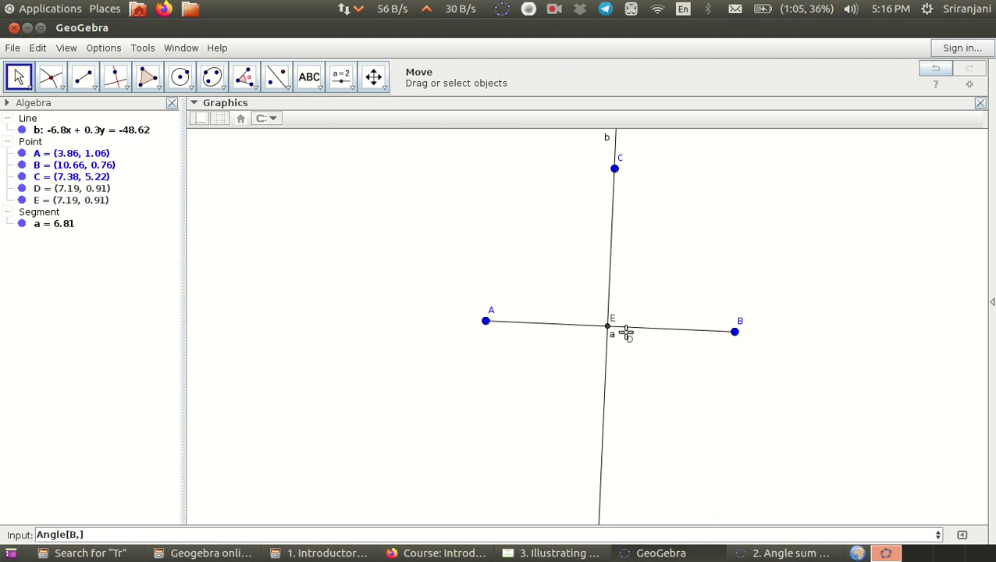
click(82, 533)
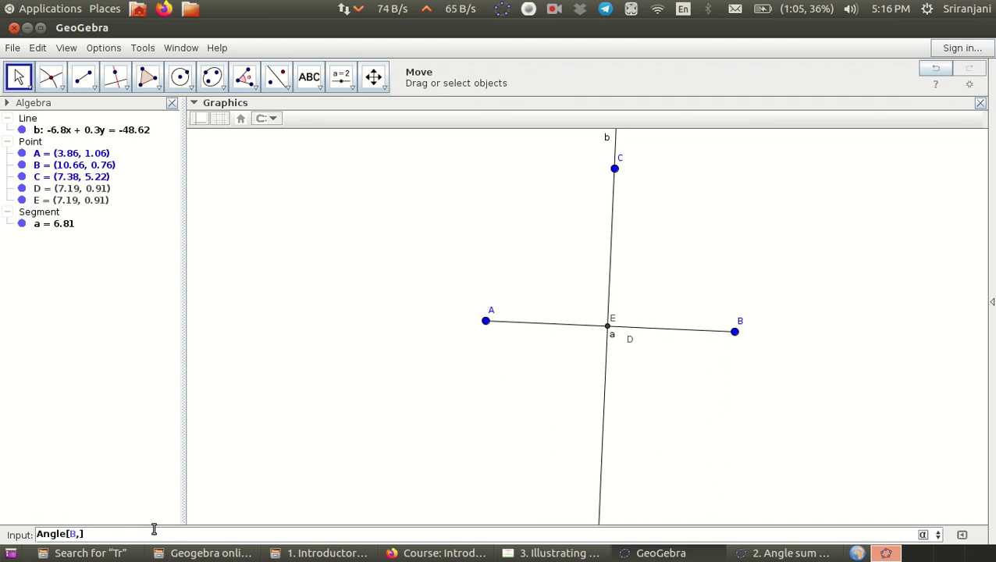
text(E,C,)
key(Return)
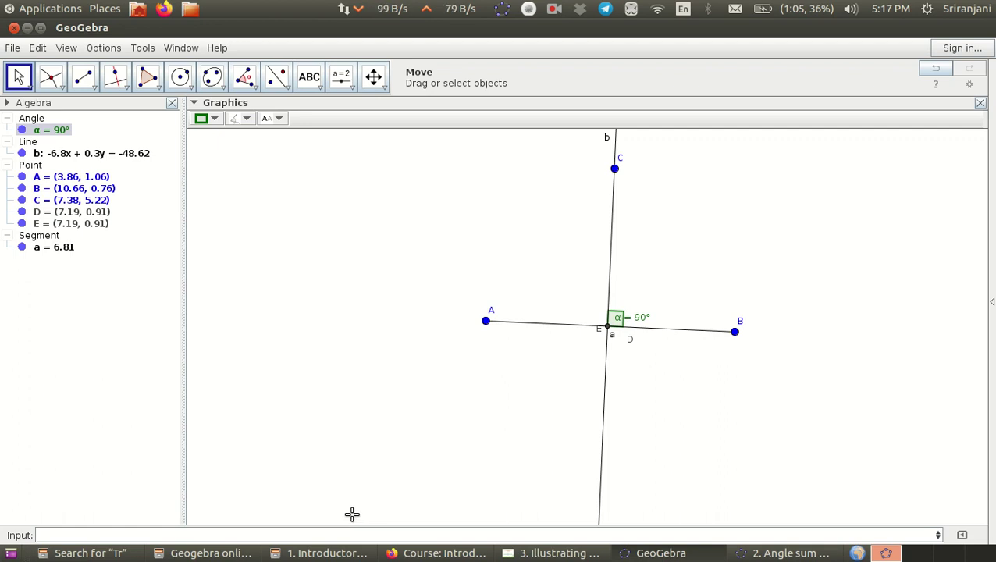
click(251, 87)
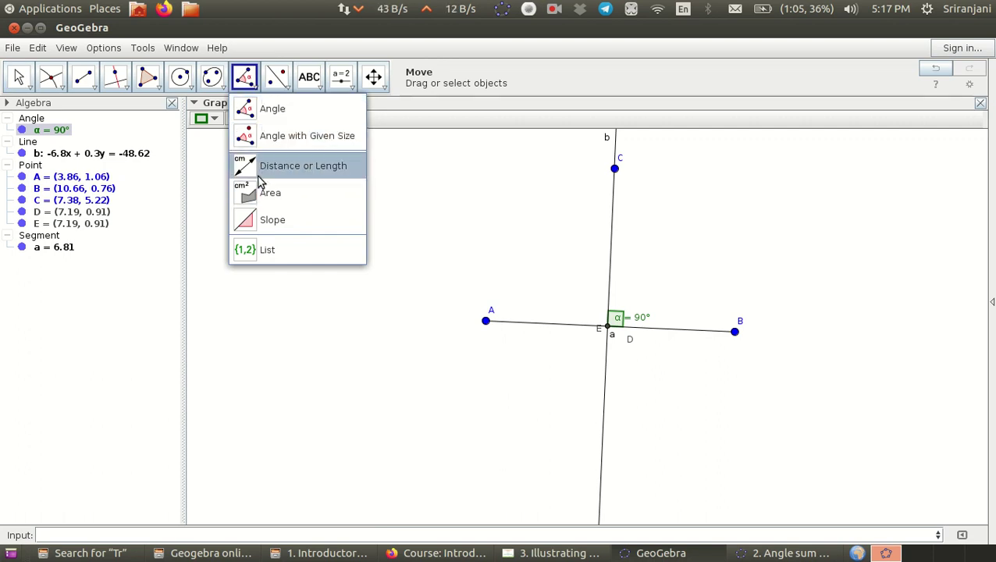
click(107, 535)
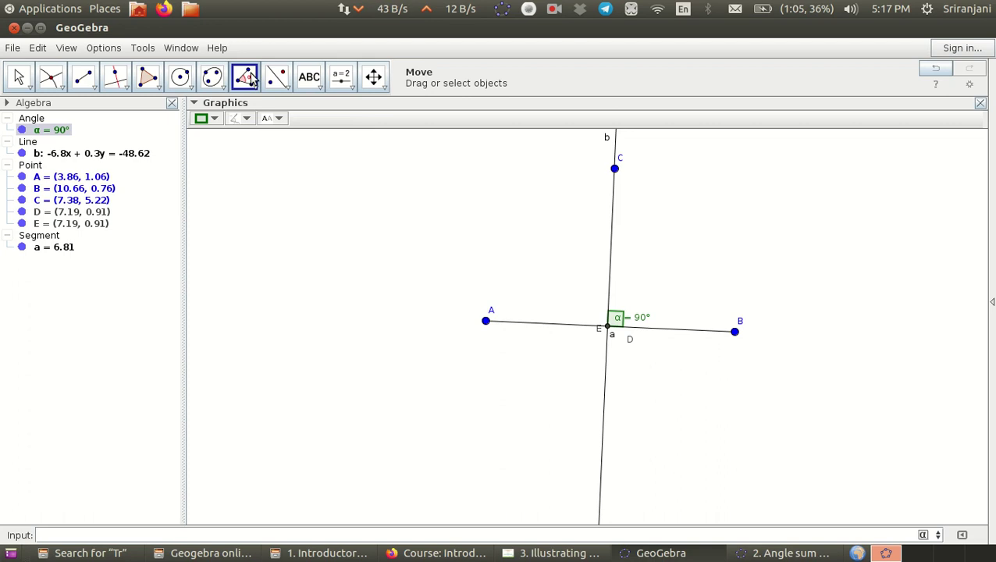